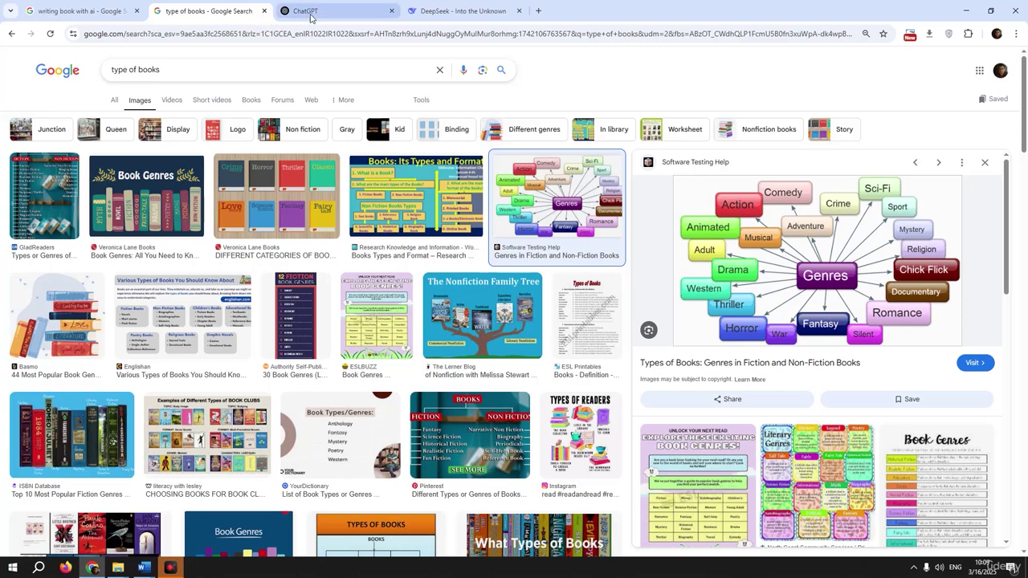
# - Switch to ChatGPT and submit the copied prompt for a children's novel about a 12-year-old girl and a kind, wise monster
pyautogui.click(300, 10)
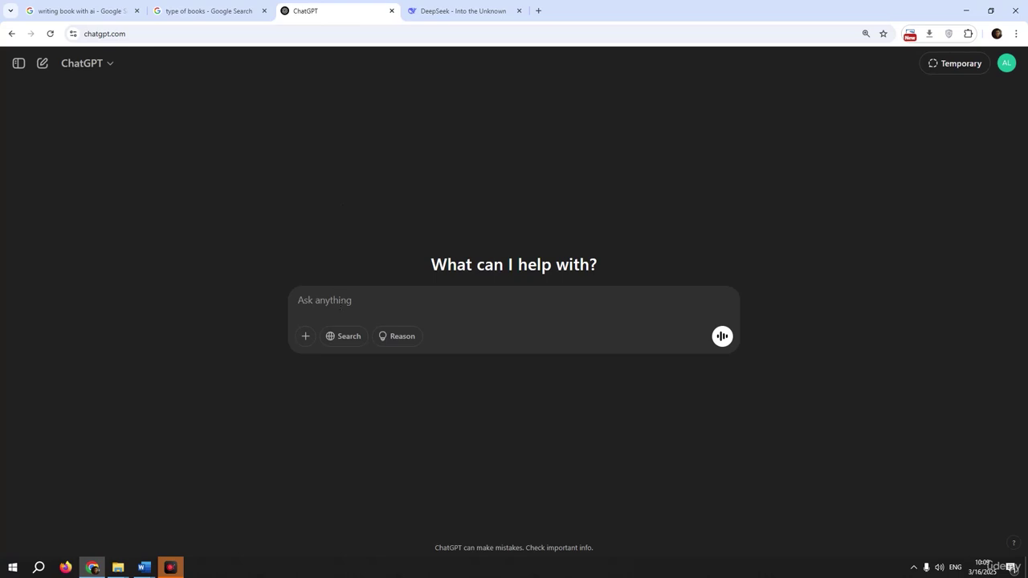
pyautogui.click(333, 298)
pyautogui.hotkey('ctrl', 'v')
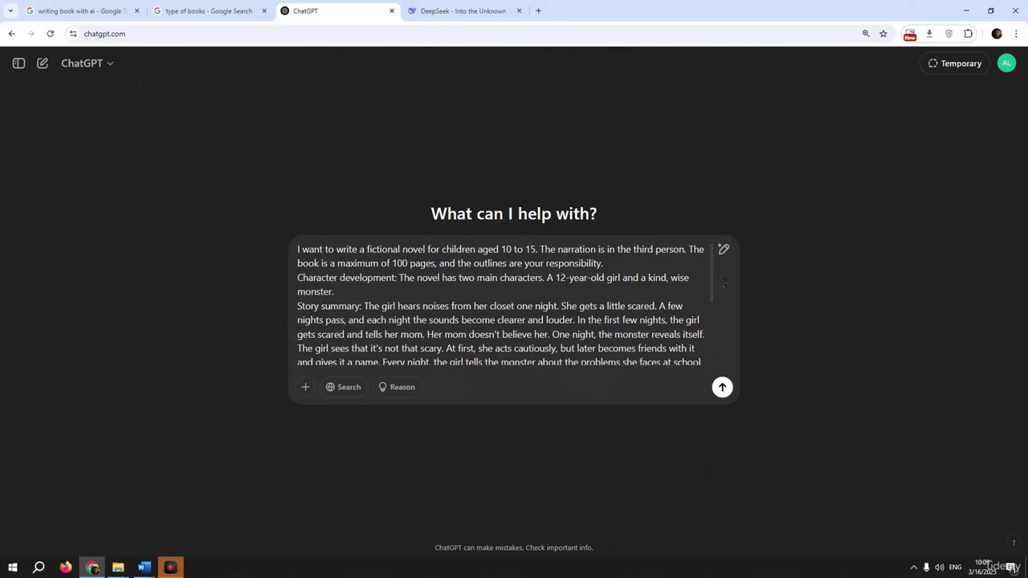
pyautogui.moveTo(712, 283); pyautogui.dragTo(708, 355)
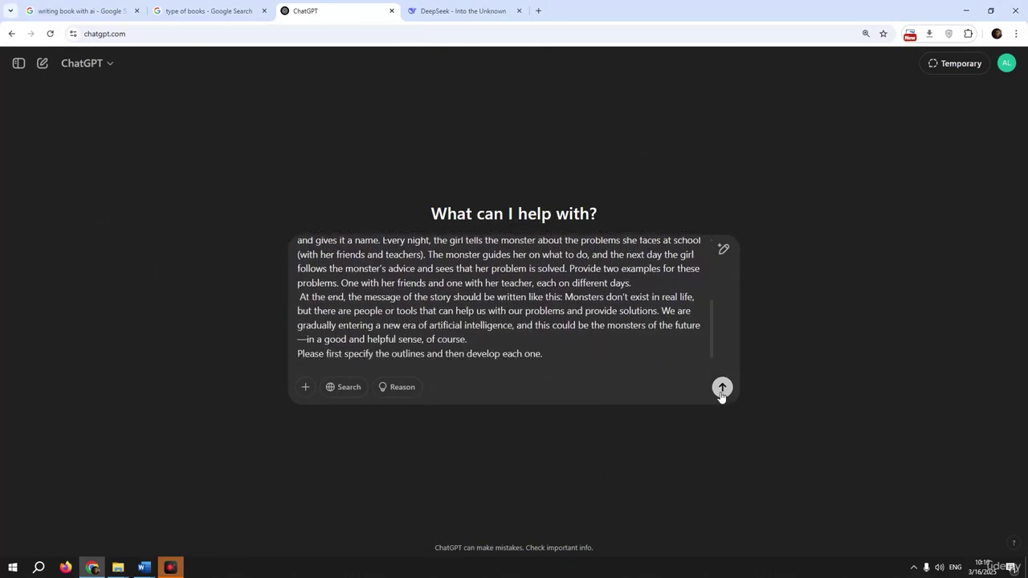
pyautogui.click(721, 388)
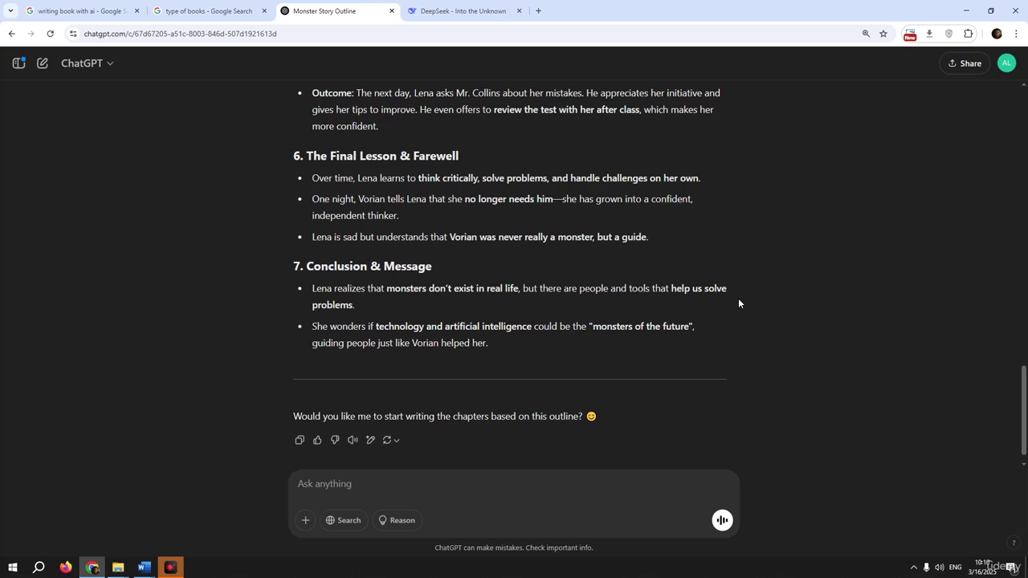
# - Reply to the outline with "start writing" so the chapters get drafted
pyautogui.moveTo(384, 416); pyautogui.dragTo(434, 416)
pyautogui.click(480, 474)
pyautogui.write('start writing')
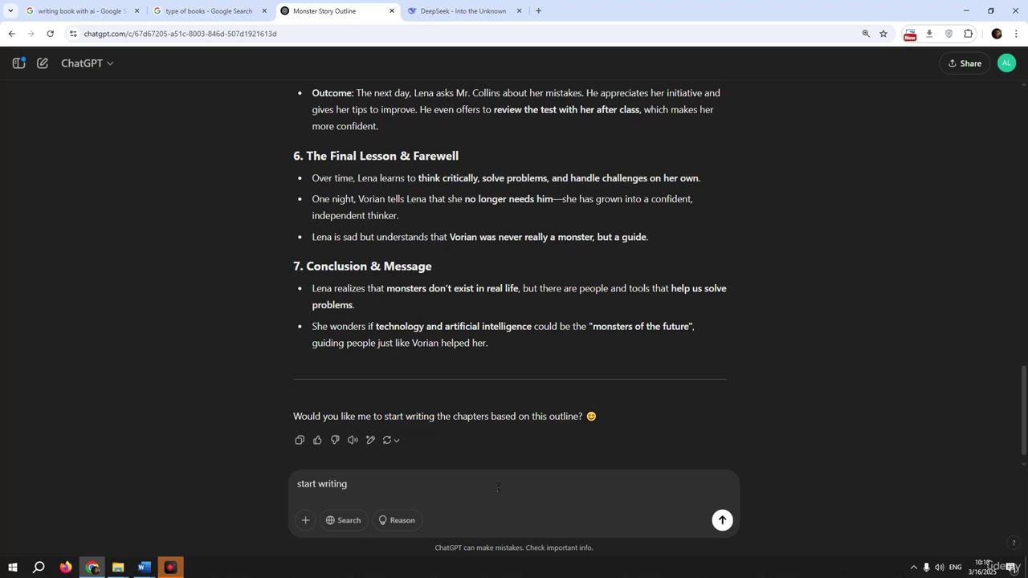
pyautogui.press('Return')
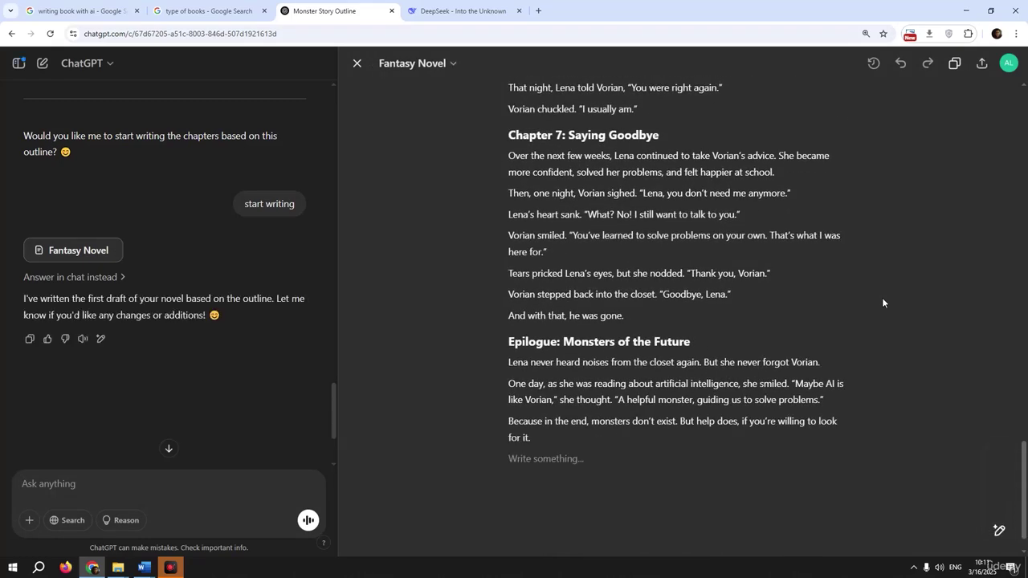
# - Copy the entire text of the Fantasy Novel draft, from the title through the epilogue
pyautogui.scroll(8, 1012, 371)
pyautogui.scroll(15, 723, 265)
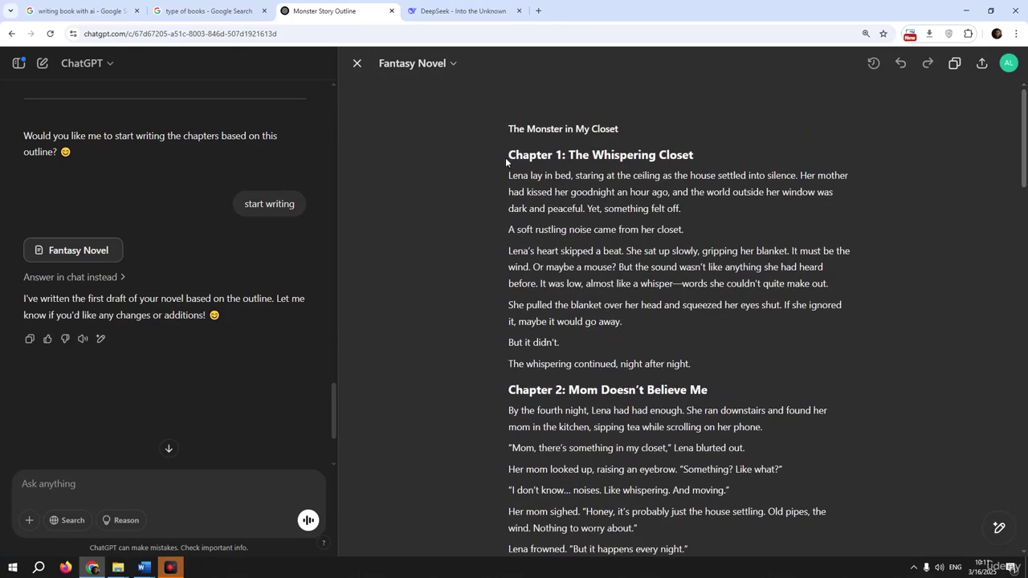
pyautogui.click(509, 156)
pyautogui.hotkey('ctrl', 'a')
pyautogui.rightClick(638, 233)
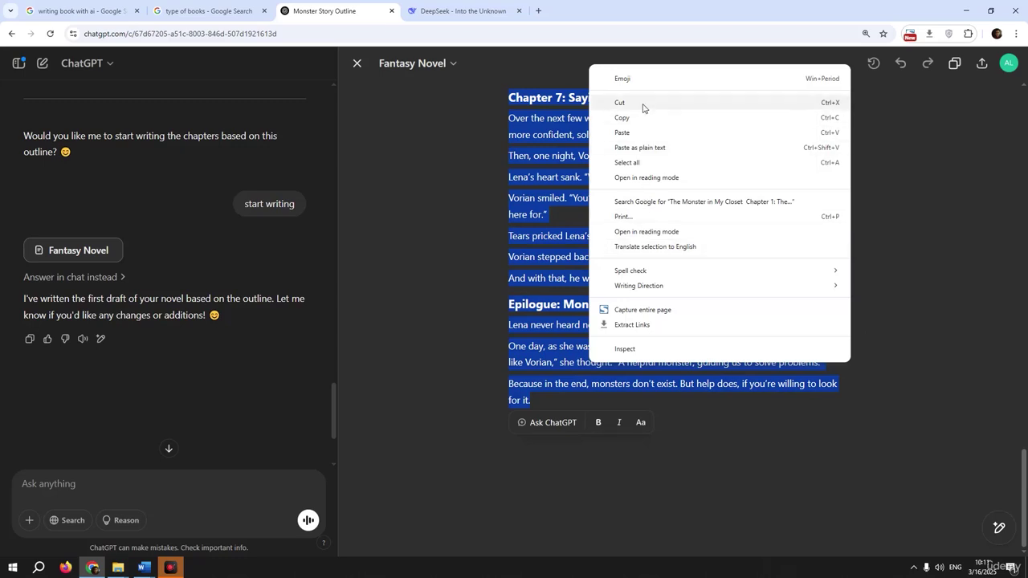
pyautogui.click(643, 117)
# - Create a new Microsoft Word document named "book" in the "file" folder and open it
pyautogui.click(118, 568)
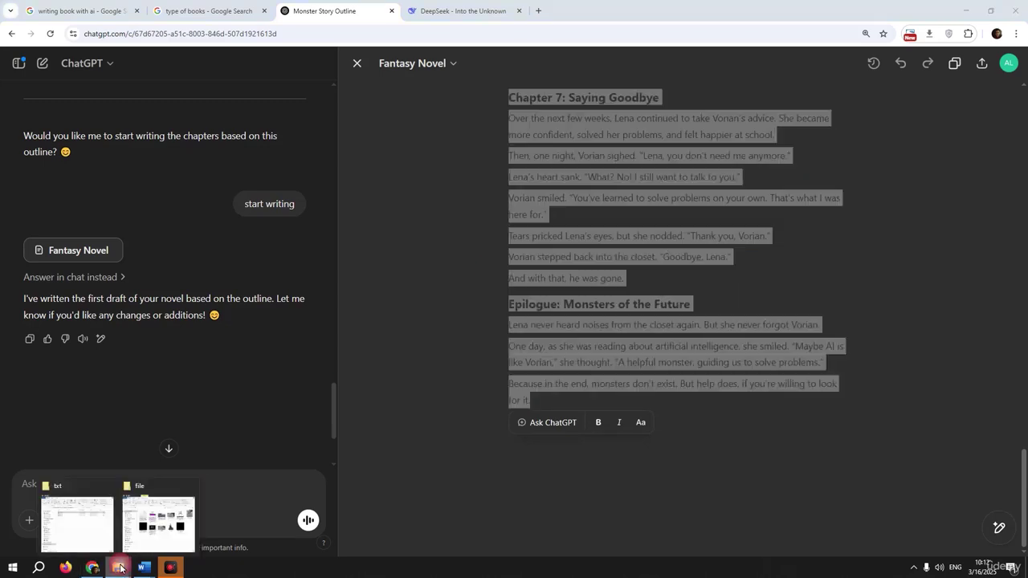
pyautogui.click(159, 531)
pyautogui.rightClick(398, 338)
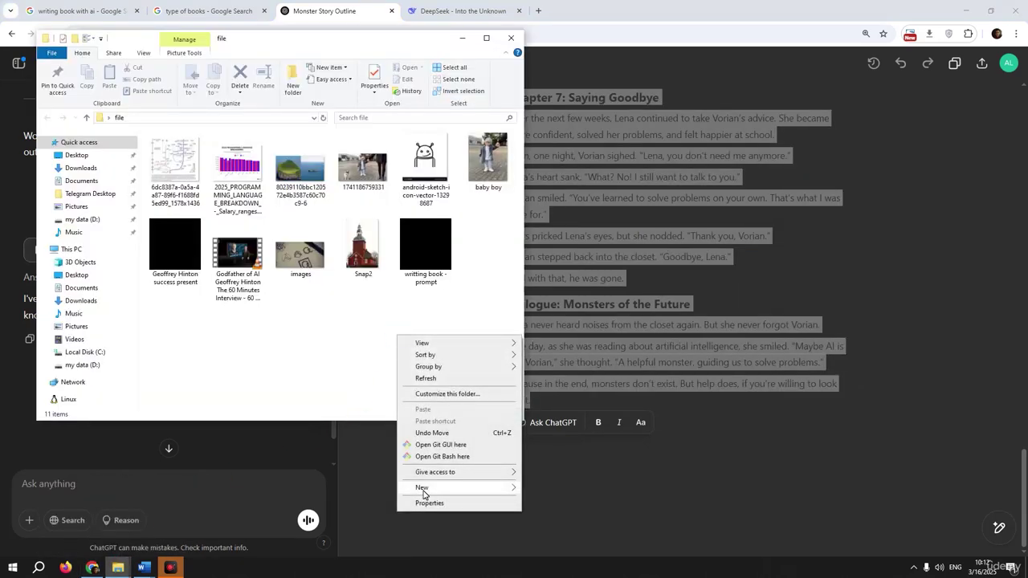
pyautogui.moveTo(423, 487)
pyautogui.click(561, 382)
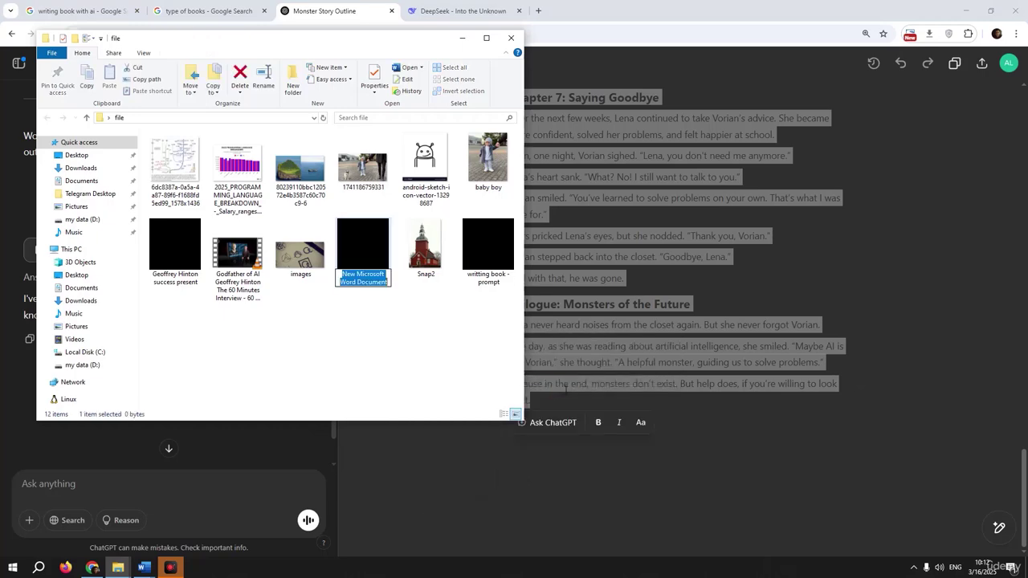
pyautogui.write('biook')
pyautogui.press('BackSpace')
pyautogui.press('BackSpace')
pyautogui.press('BackSpace')
pyautogui.press('BackSpace')
pyautogui.write('ook')
pyautogui.press('Return')
pyautogui.press('Return')
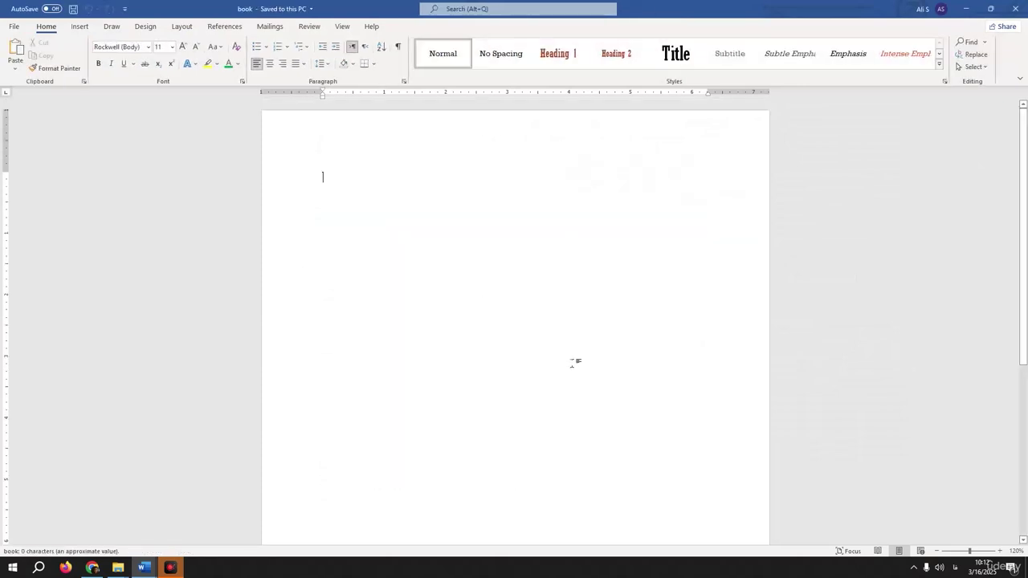
# - Paste the novel draft into the blank document and change the page to a smaller paper size
pyautogui.hotkey('ctrl', 'v')
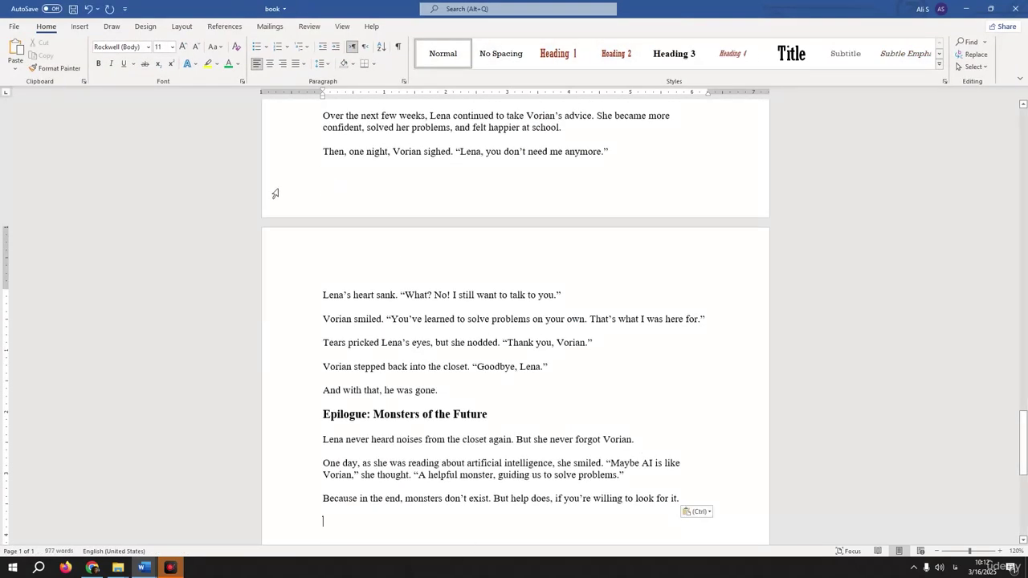
pyautogui.click(181, 26)
pyautogui.click(76, 56)
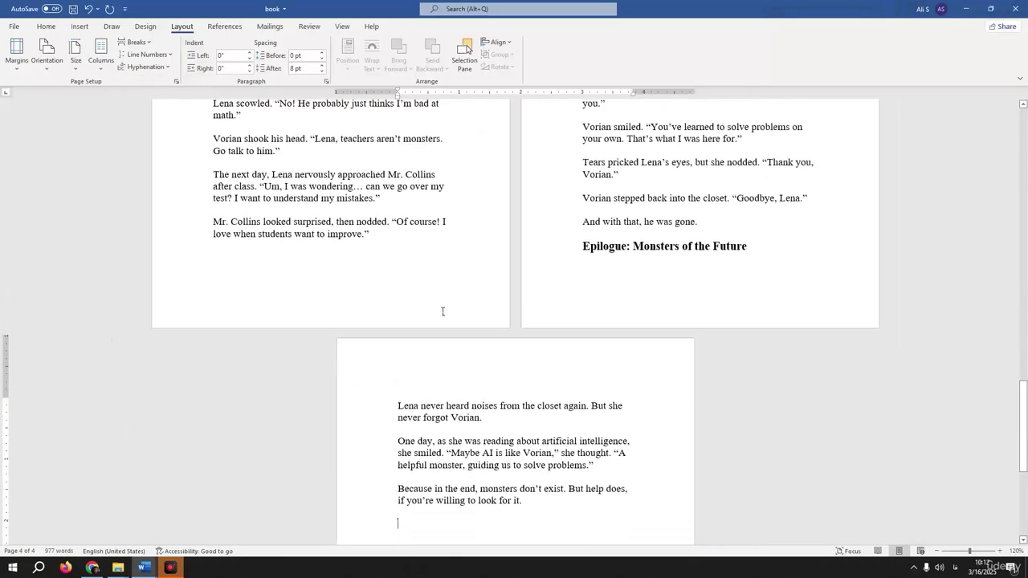
pyautogui.scroll(2, 452, 310)
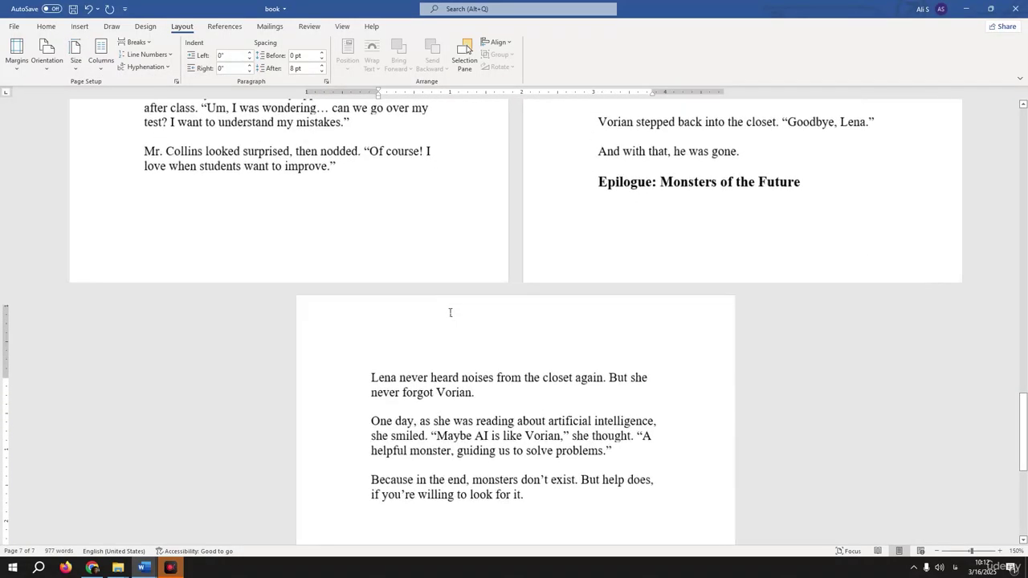
pyautogui.scroll(2, 451, 312)
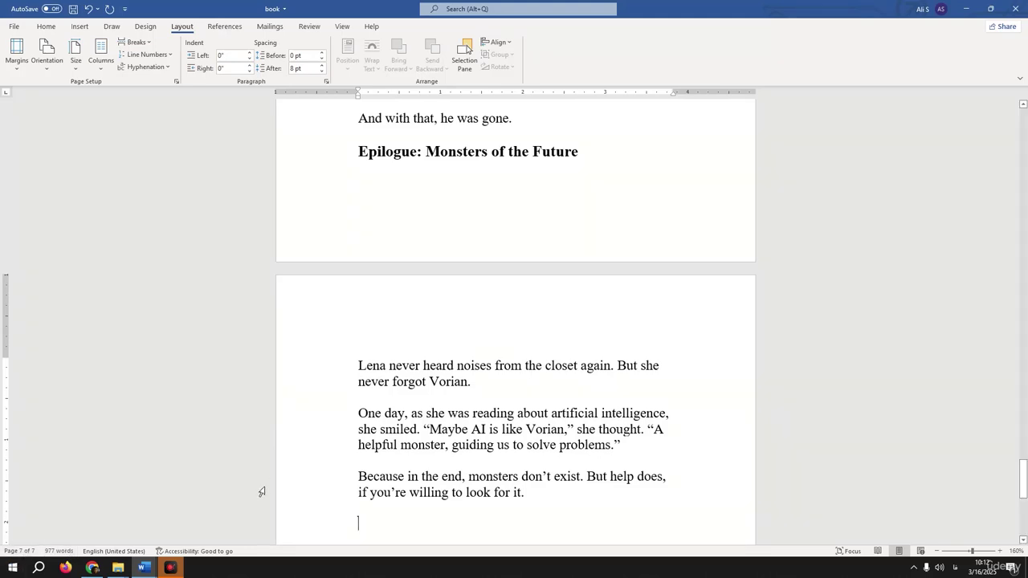
# - Return to ChatGPT and send the chat feedback "its too short. its only 7 pages"
pyautogui.click(92, 567)
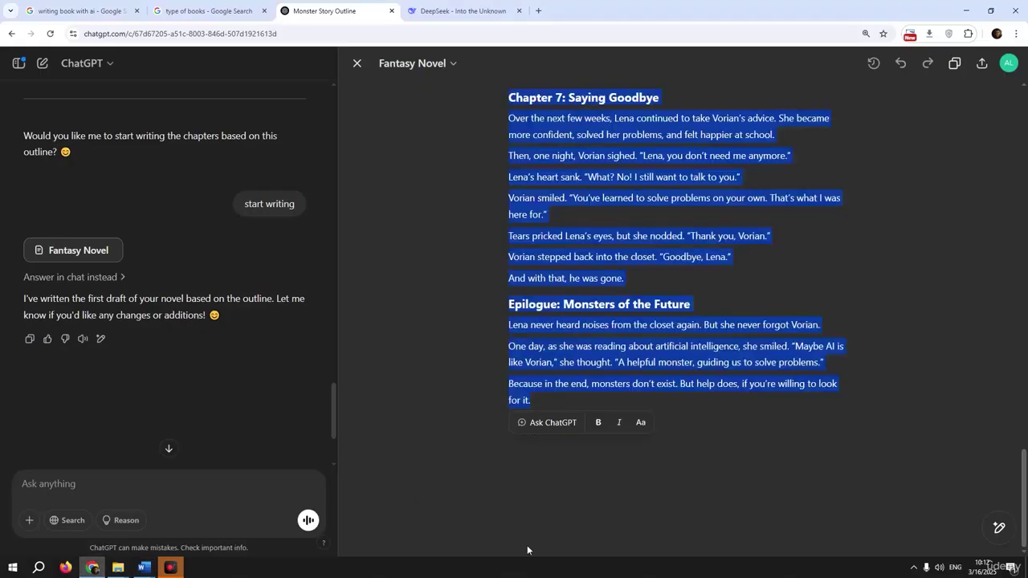
pyautogui.write('its')
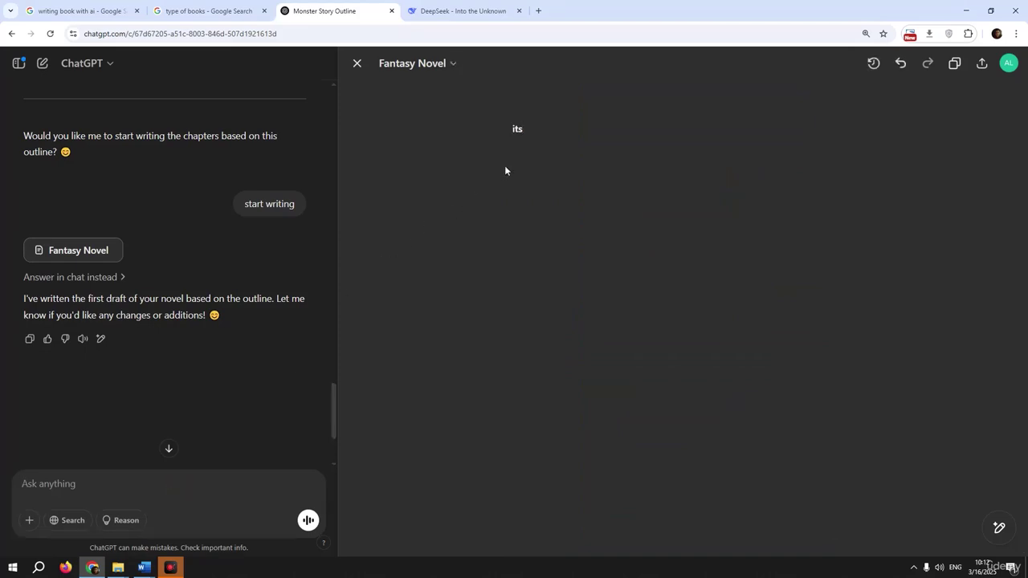
pyautogui.press('BackSpace')
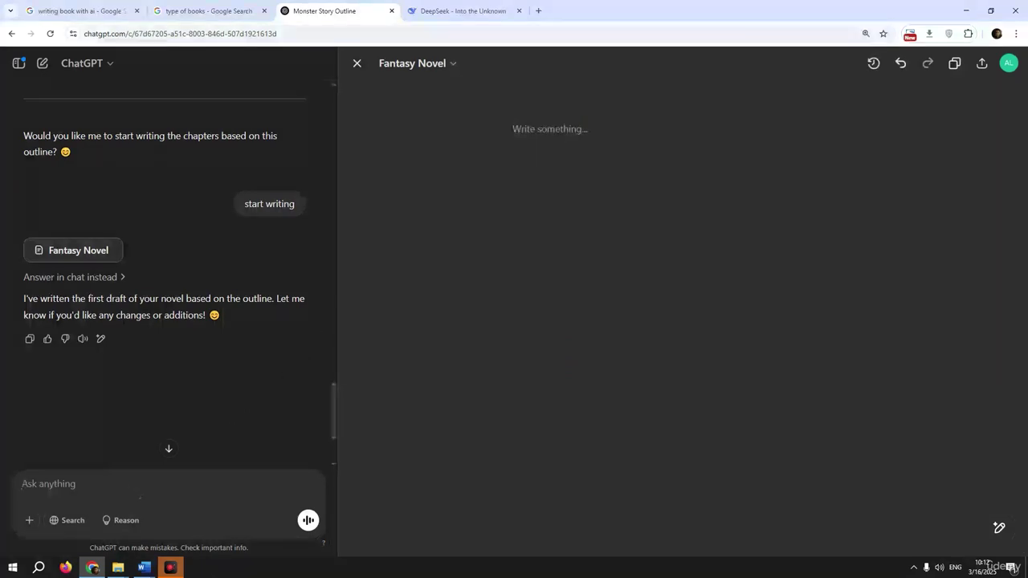
pyautogui.click(140, 497)
pyautogui.write('its too shor')
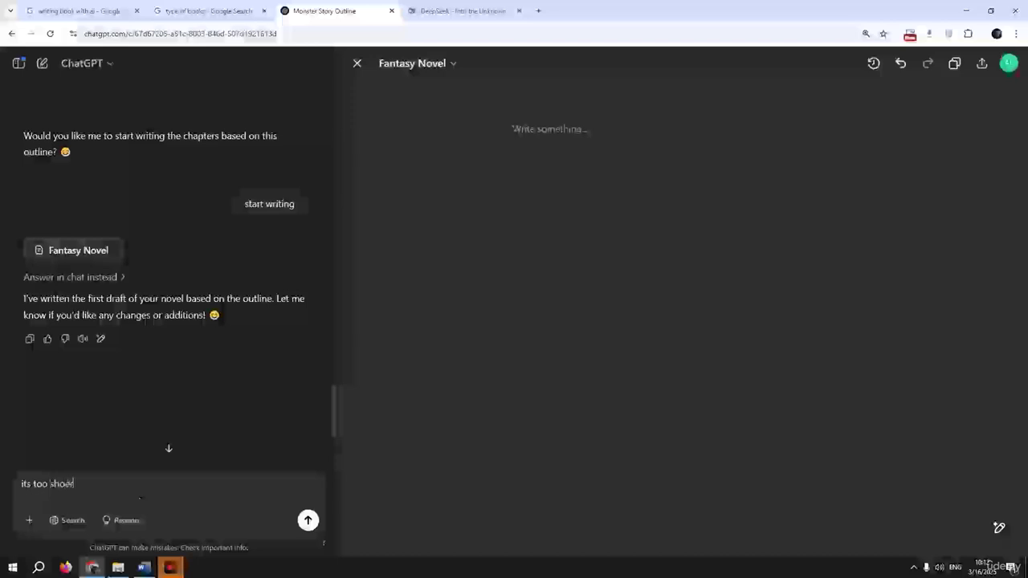
pyautogui.press('BackSpace')
pyautogui.press('BackSpace')
pyautogui.write('rt. its only')
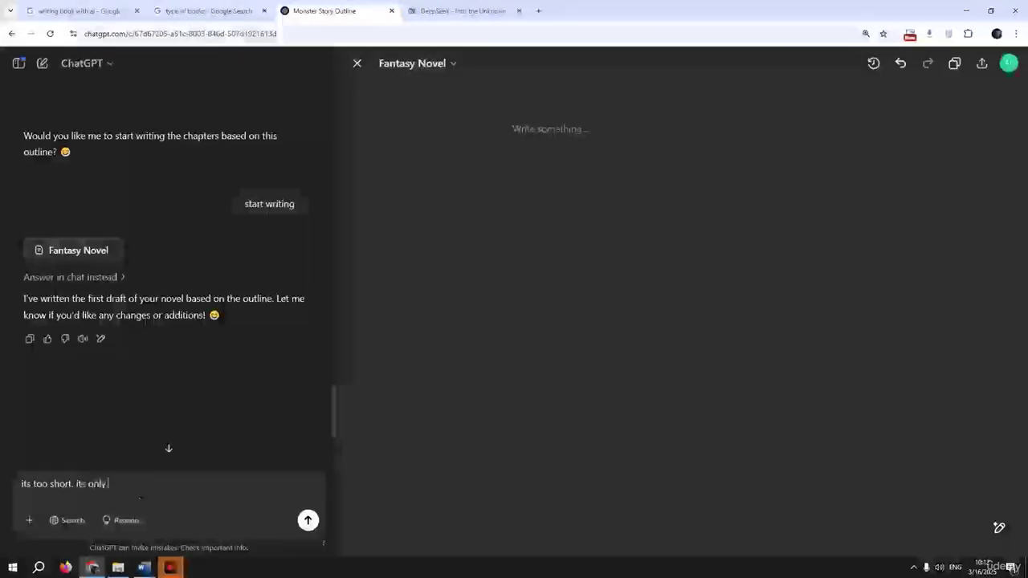
pyautogui.write(' 7 ')
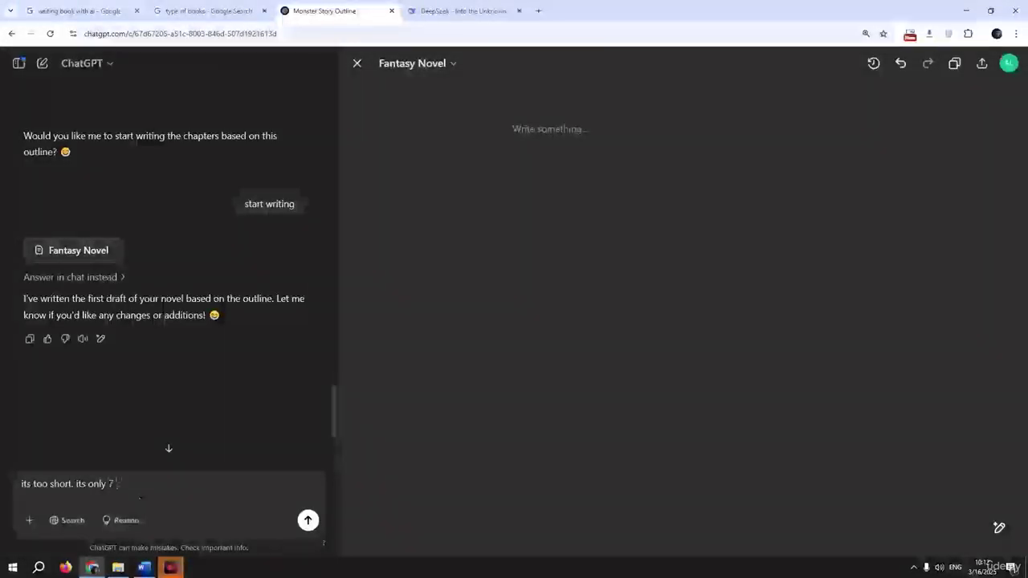
pyautogui.write('pages')
pyautogui.press('Return')
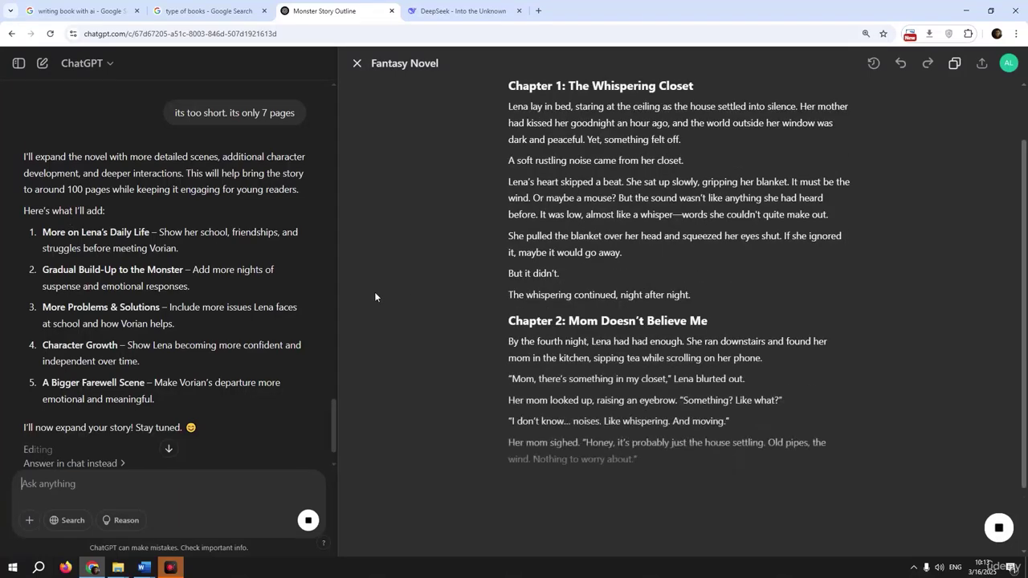
# - Stop the running rewrite and request "write at least 500 words foe each chapter" instead
pyautogui.click(308, 521)
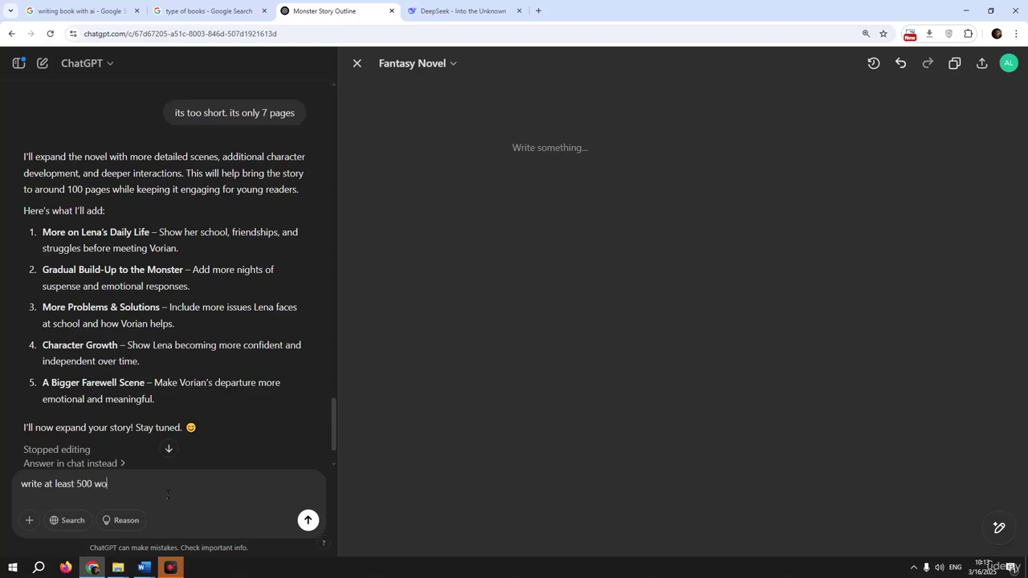
pyautogui.write('chapter')
pyautogui.press('Return')
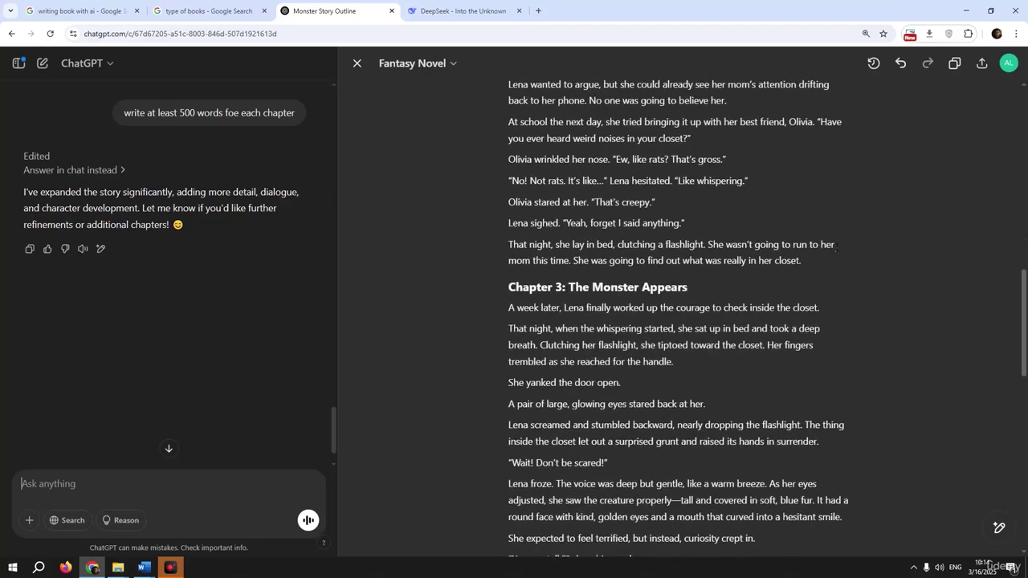
# - Copy the whole expanded draft and replace all the text in the "book" Word document with it
pyautogui.scroll(-3, 791, 273)
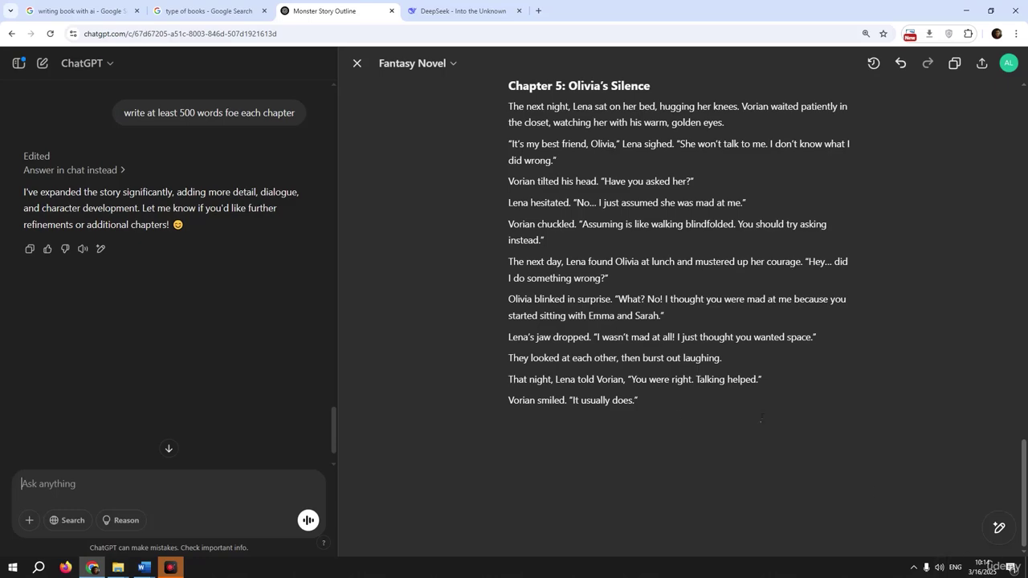
pyautogui.hotkey('ctrl', 'a')
pyautogui.hotkey('ctrl', 'c')
pyautogui.click(144, 568)
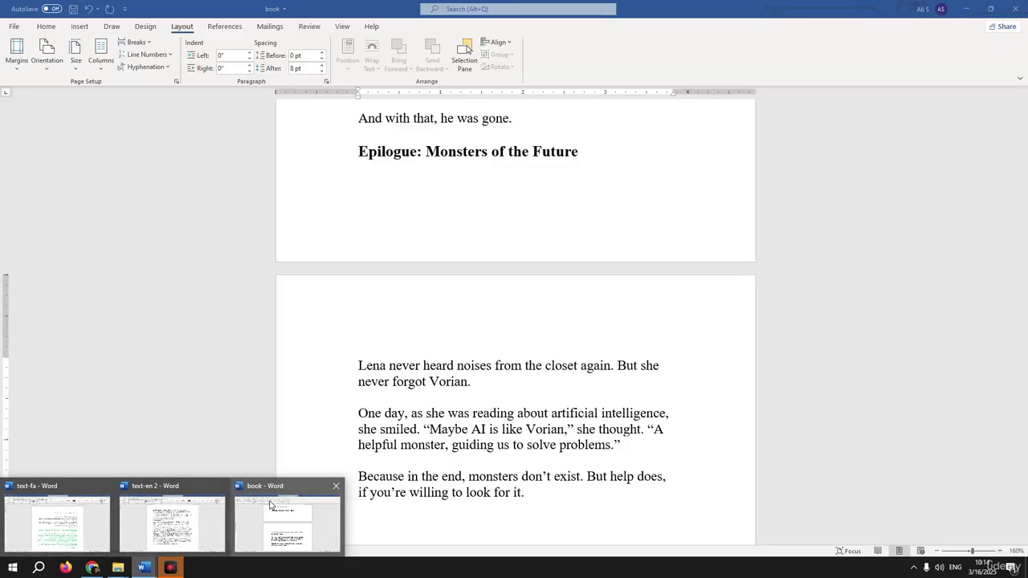
pyautogui.click(270, 504)
pyautogui.hotkey('ctrl', 'a')
pyautogui.hotkey('ctrl', 'v')
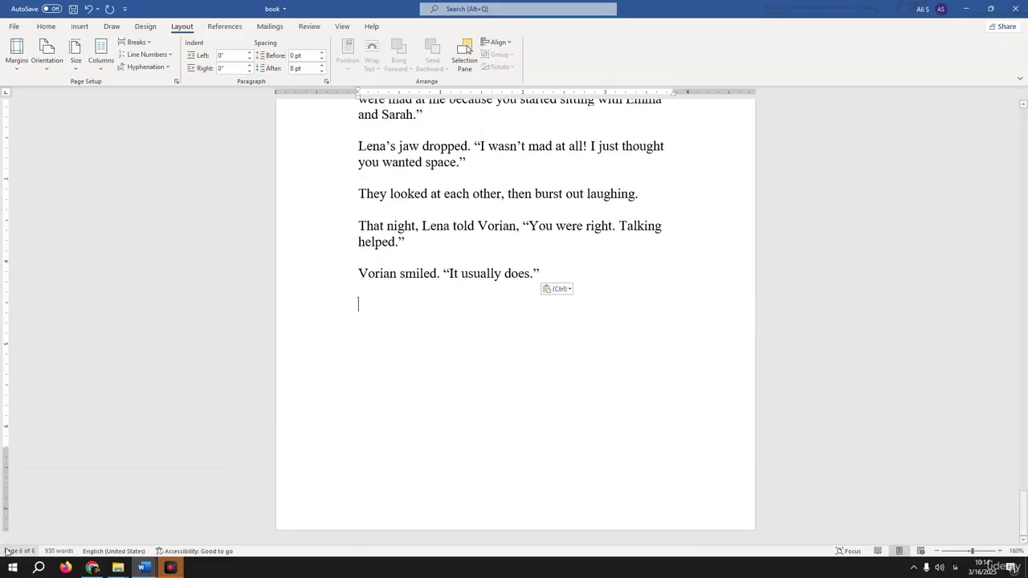
pyautogui.click(144, 568)
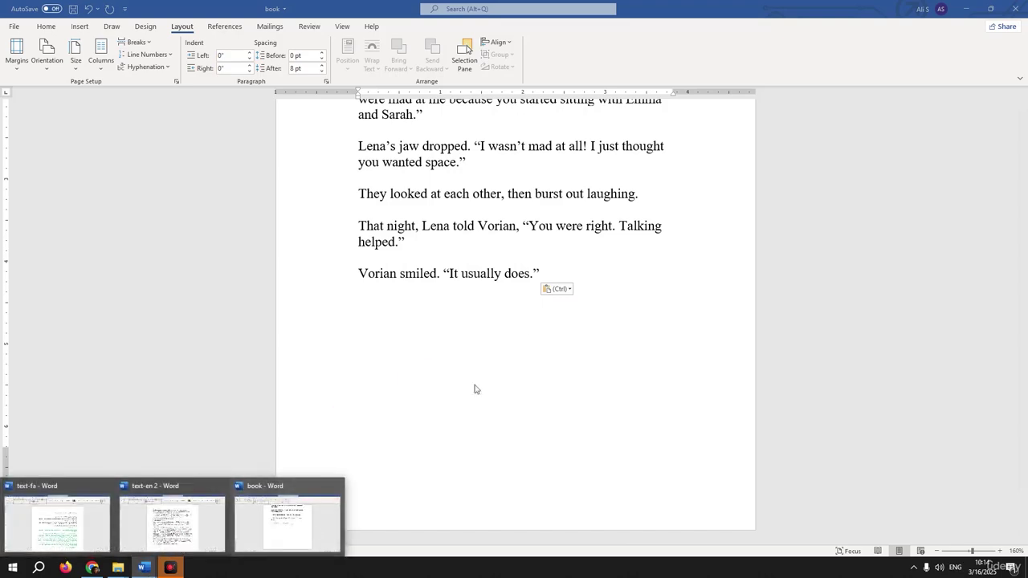
pyautogui.click(601, 378)
# - Go back to ChatGPT, request "only expand the chapter 1" and look through the rewritten chapter
pyautogui.click(92, 568)
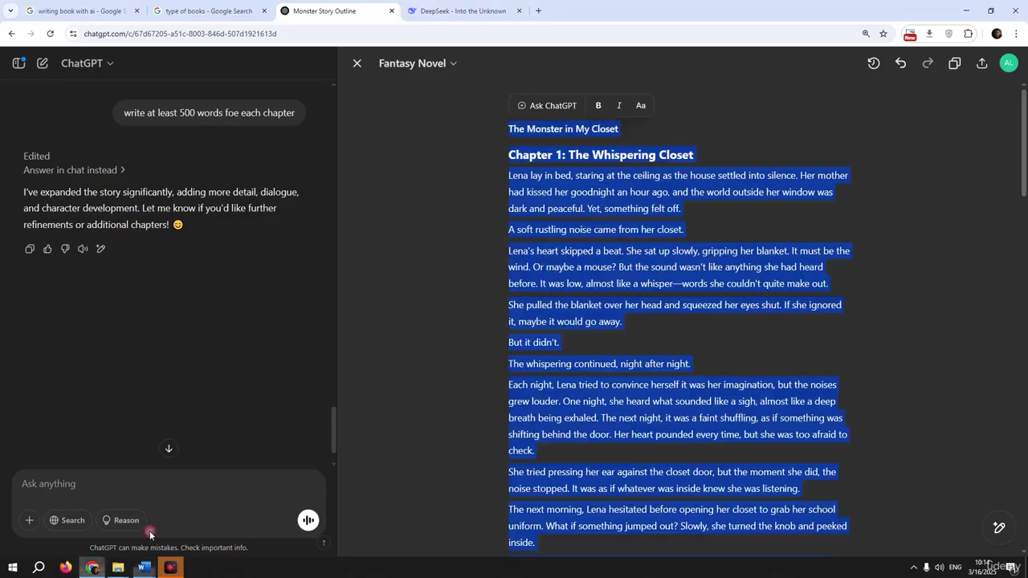
pyautogui.click(551, 401)
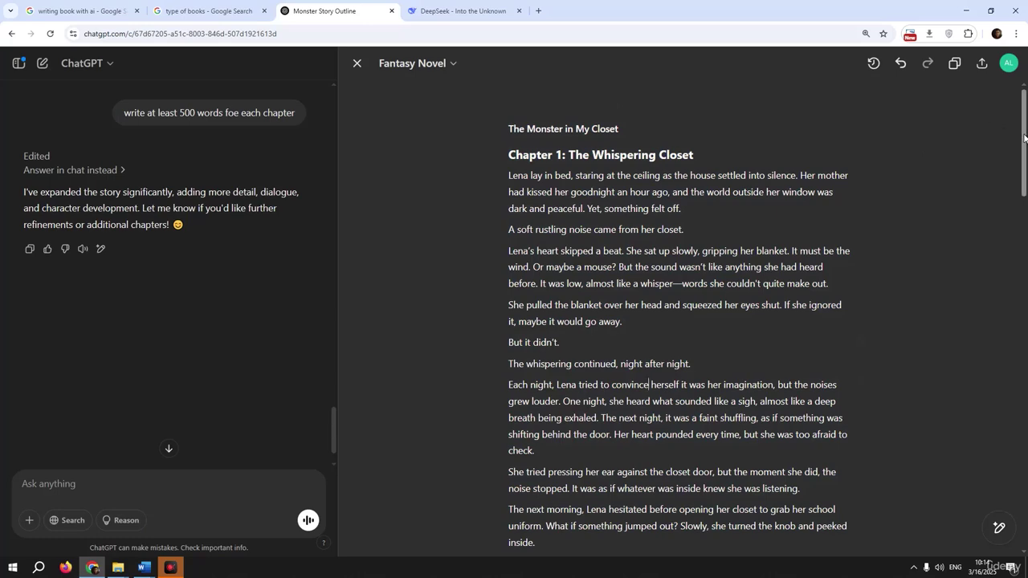
pyautogui.moveTo(1023, 138)
pyautogui.mouseDown()
pyautogui.moveTo(1024, 229)
pyautogui.moveTo(1024, 137)
pyautogui.mouseUp()
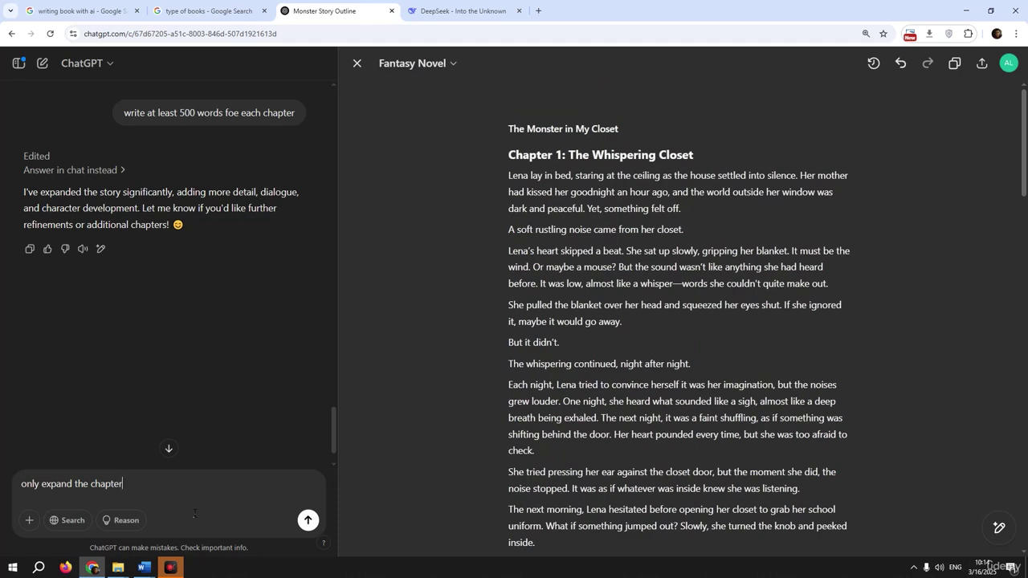
pyautogui.write('1')
pyautogui.press('Return')
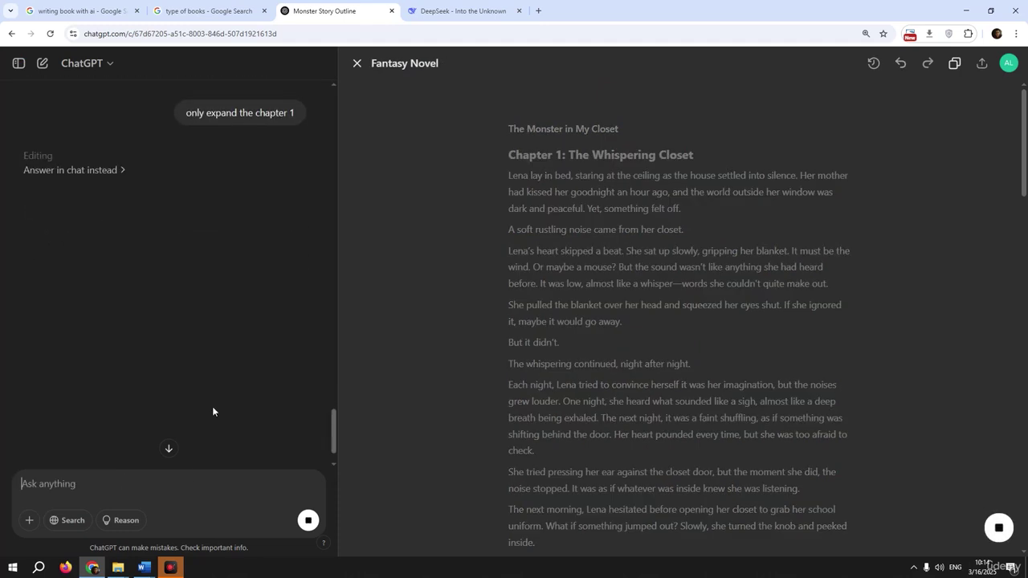
pyautogui.scroll(-5, 495, 294)
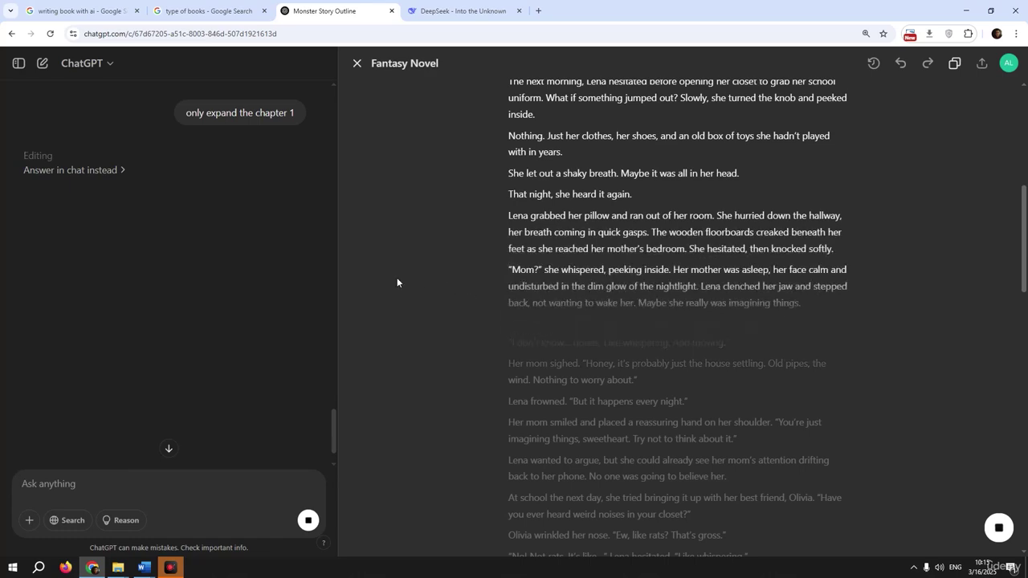
pyautogui.scroll(3, 396, 282)
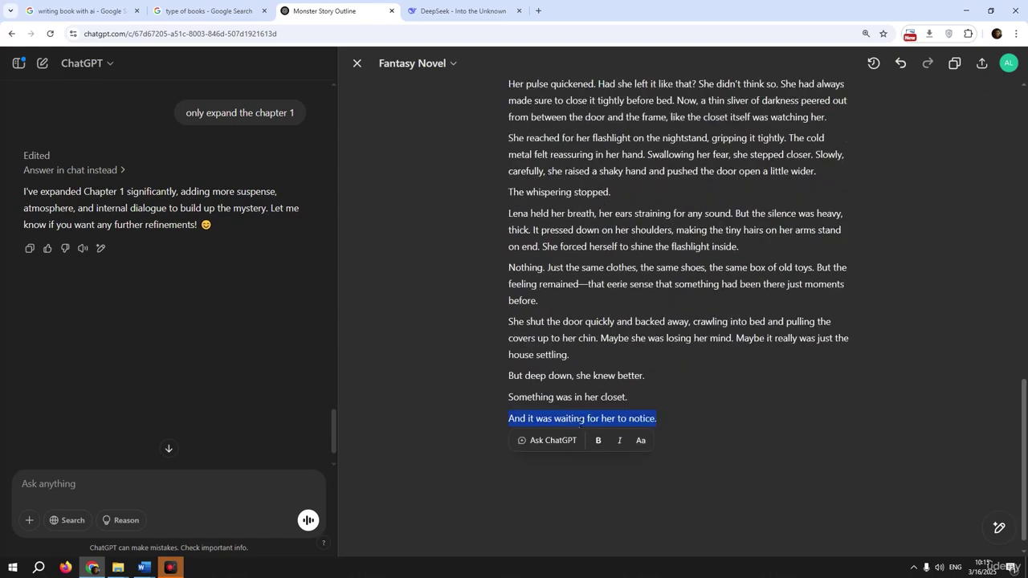
# - Copy the whole expanded Chapter 1 text and paste it at the end of the "book" Word document
pyautogui.hotkey('ctrl', 'a')
pyautogui.moveTo(144, 567)
pyautogui.click(286, 522)
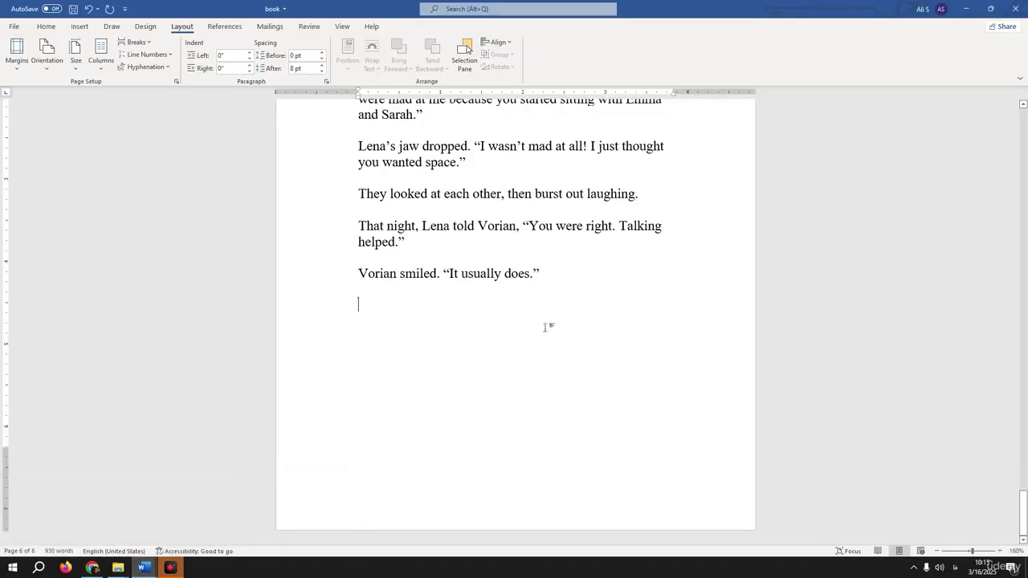
pyautogui.hotkey('ctrl', 'v')
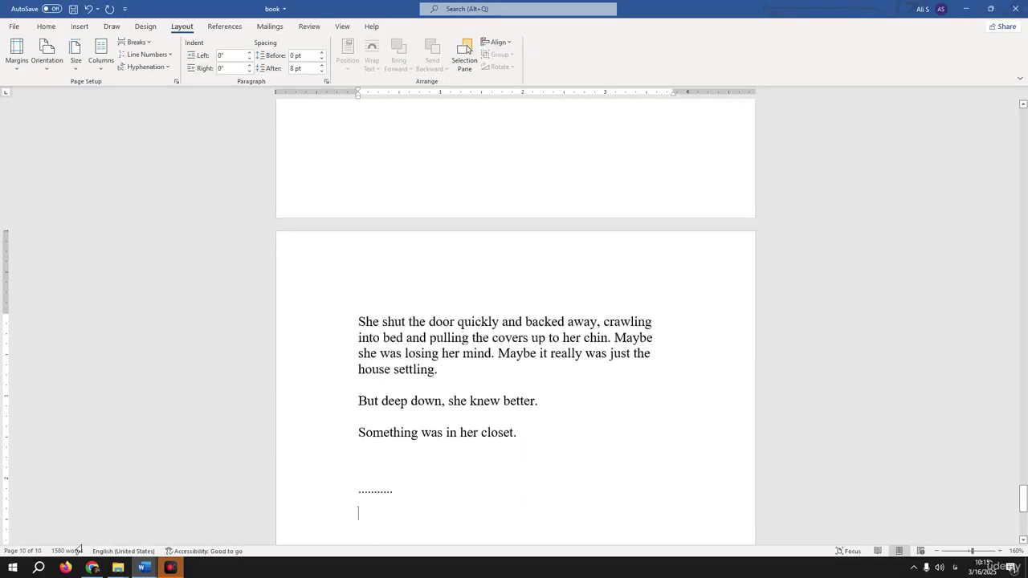
# - Return to ChatGPT and send the request "now expand the chapter 2"
pyautogui.hotkey('alt', 'Tab')
pyautogui.click(152, 487)
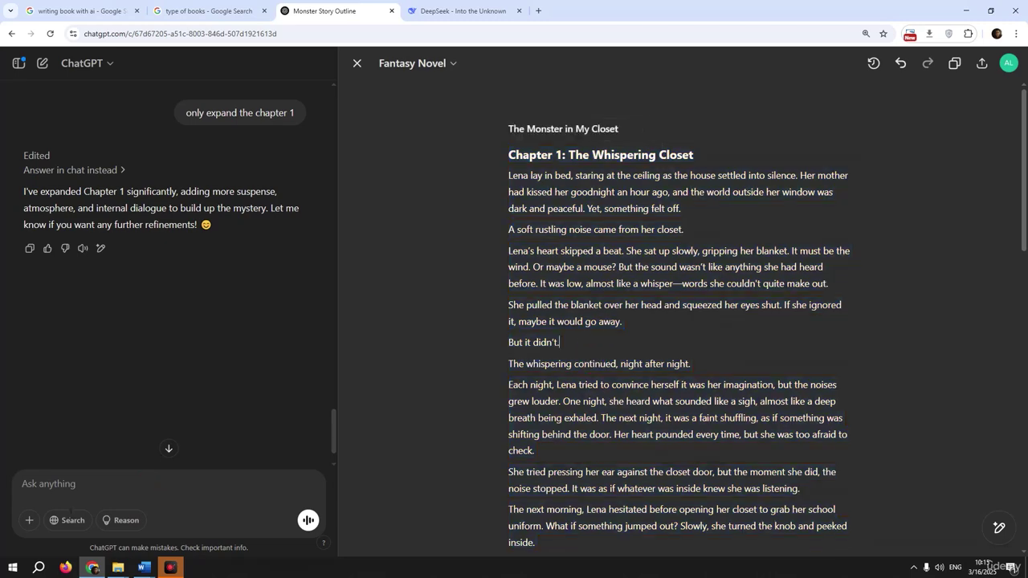
pyautogui.write('now expand the chapter 2')
pyautogui.press('Return')
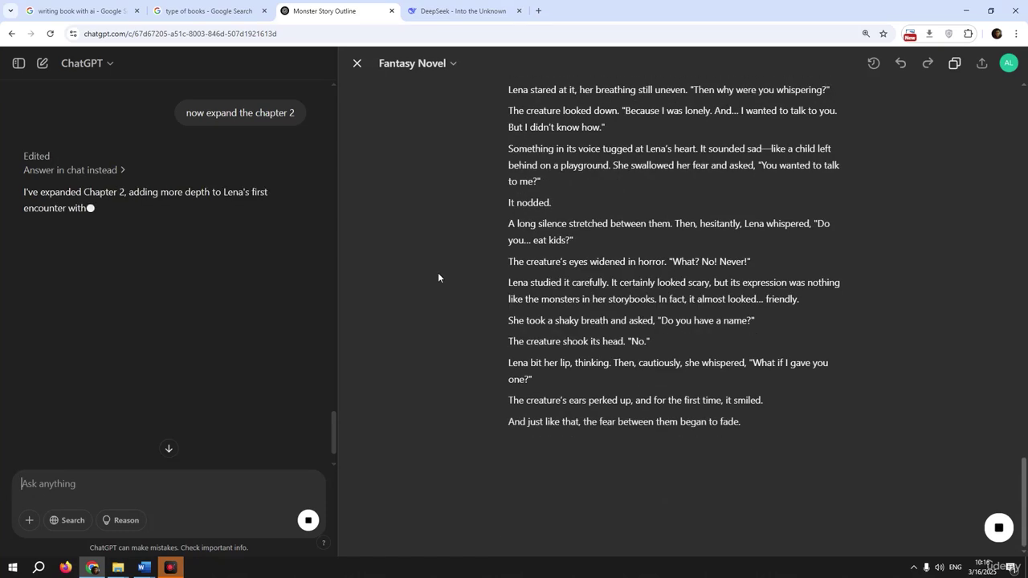
# - Copy the expanded "Chapter 2: The First Encounter" and paste it below the dotted line in the "book" Word document
pyautogui.moveTo(742, 421); pyautogui.dragTo(592, 365)
pyautogui.scroll(10, 562, 321)
pyautogui.moveTo(519, 376); pyautogui.dragTo(508, 365)
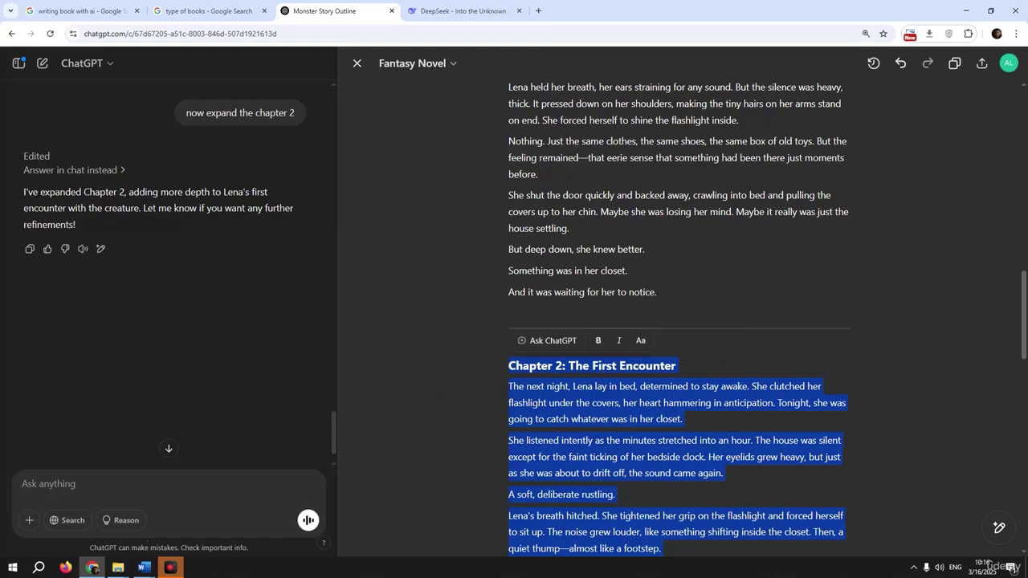
pyautogui.click(143, 567)
pyautogui.click(286, 524)
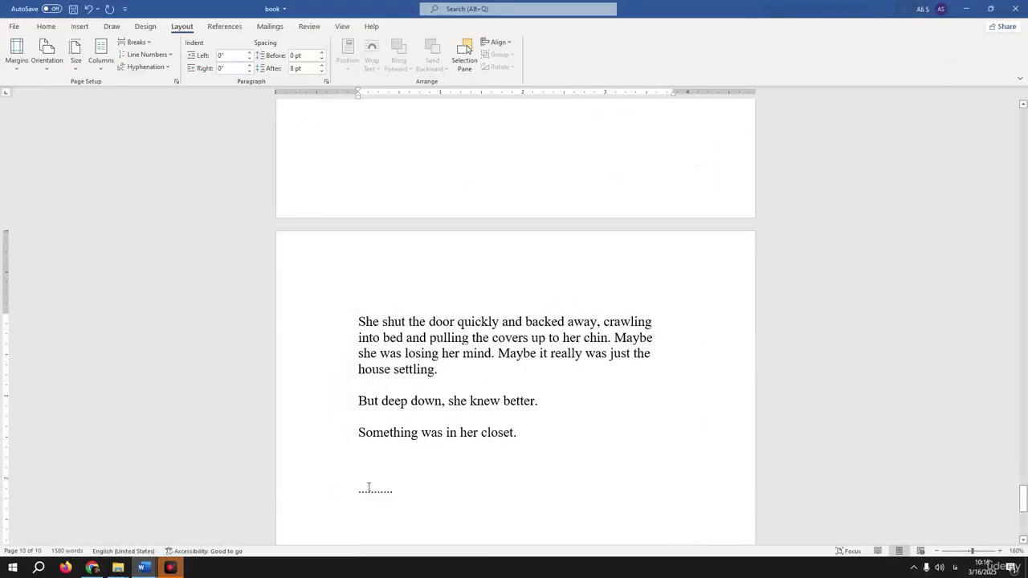
pyautogui.hotkey('ctrl', 'v')
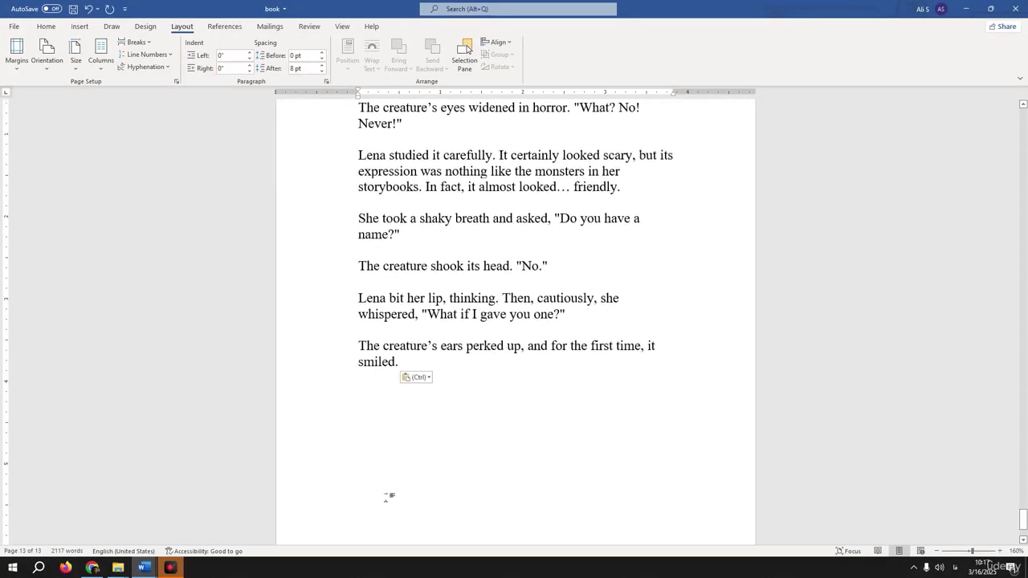
# - Switch back to ChatGPT and send the request "next chapter please"
pyautogui.click(92, 568)
pyautogui.click(422, 537)
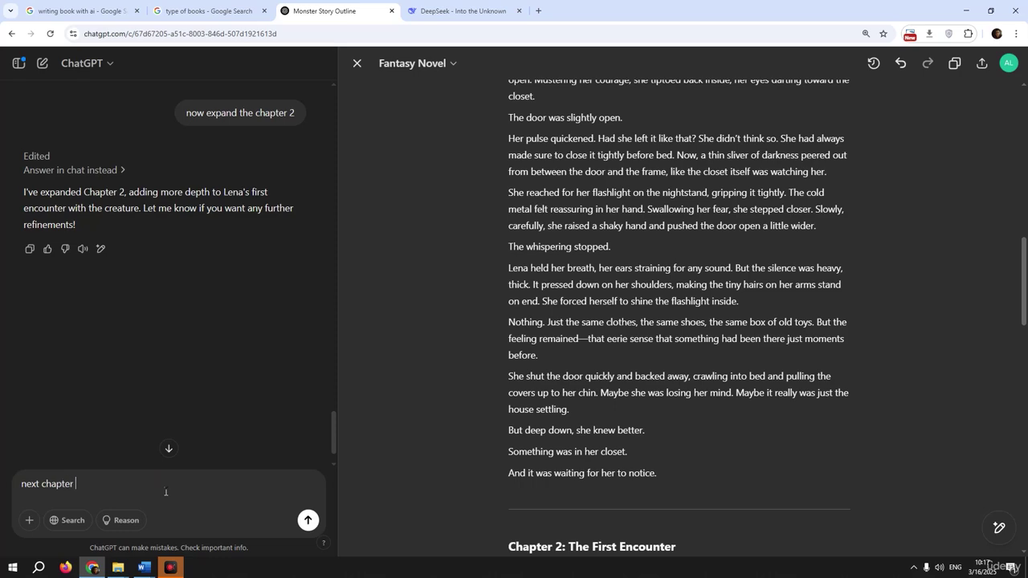
pyautogui.press('Return')
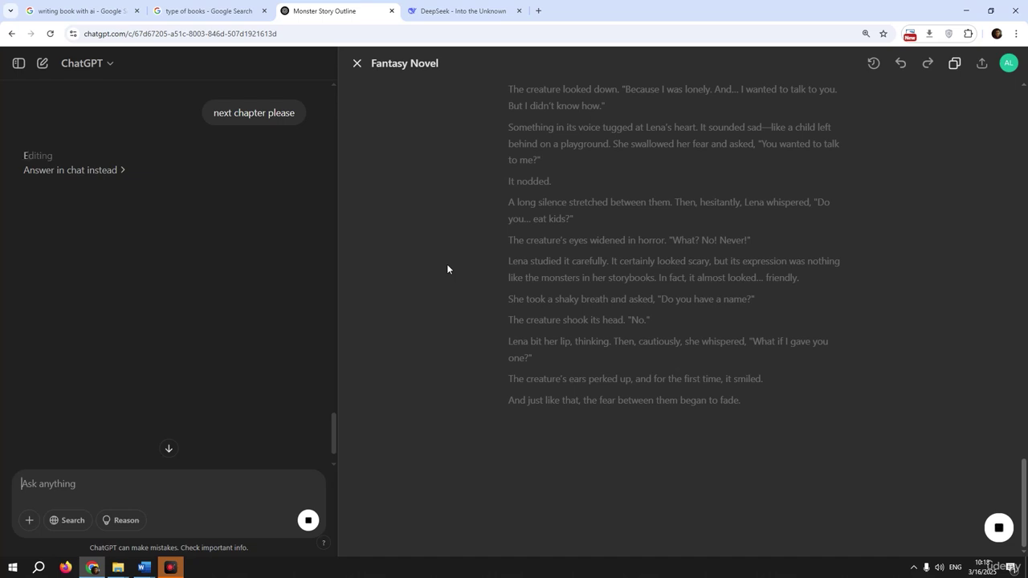
# - Look through the expanded chapters and chapter 5 request in ChatGPT, and check the collected text in the "book" Word document
pyautogui.scroll(5, 540, 297)
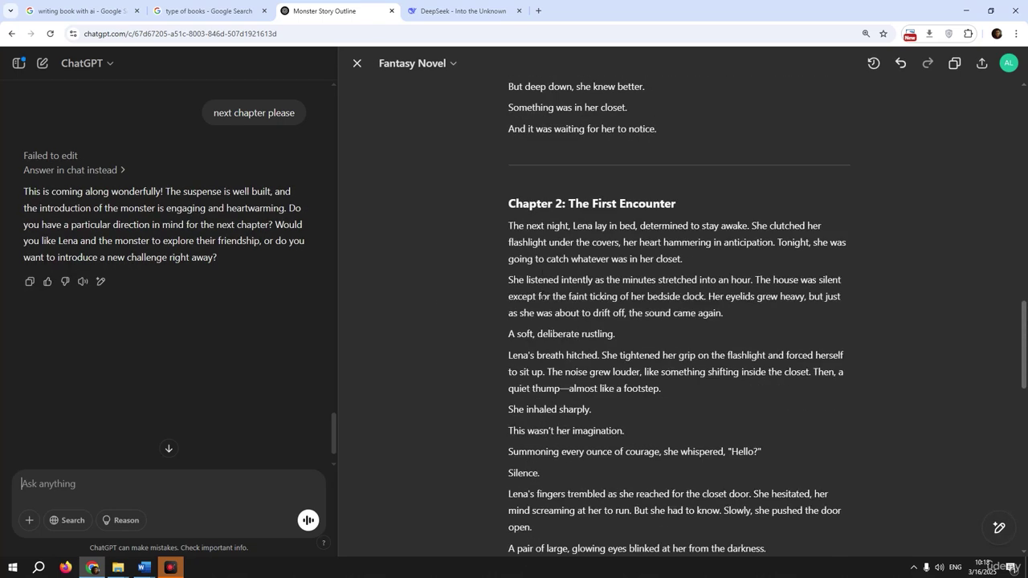
pyautogui.scroll(-10, 539, 297)
pyautogui.hotkey('alt', 'Tab')
pyautogui.scroll(15, 385, 401)
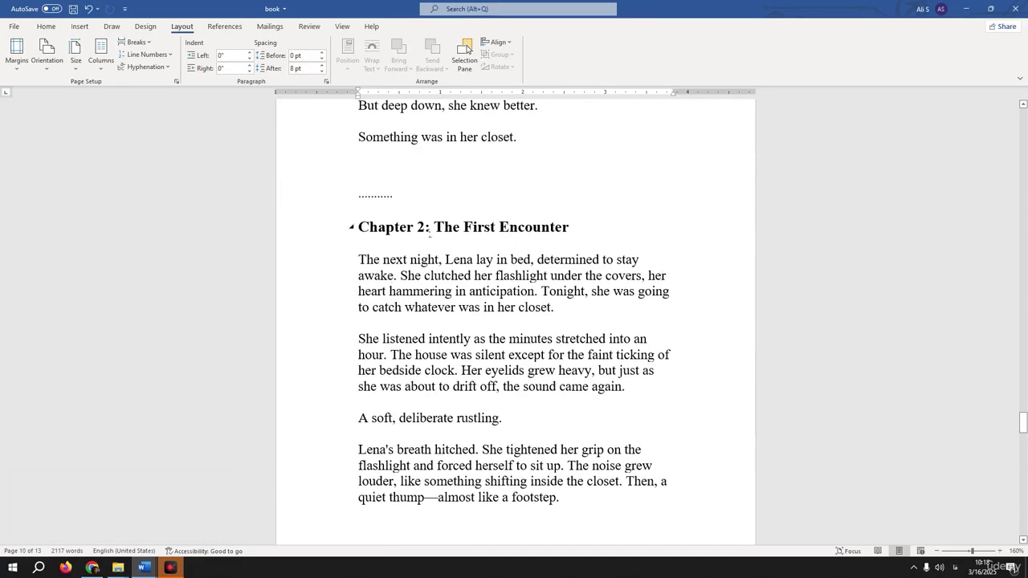
pyautogui.hotkey('alt', 'Tab')
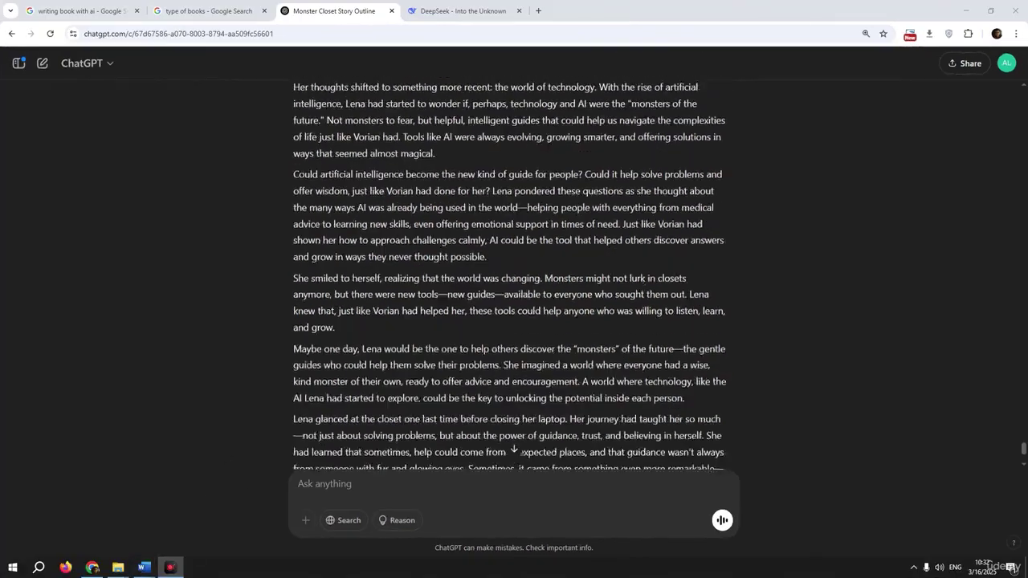
pyautogui.scroll(20, 510, 273)
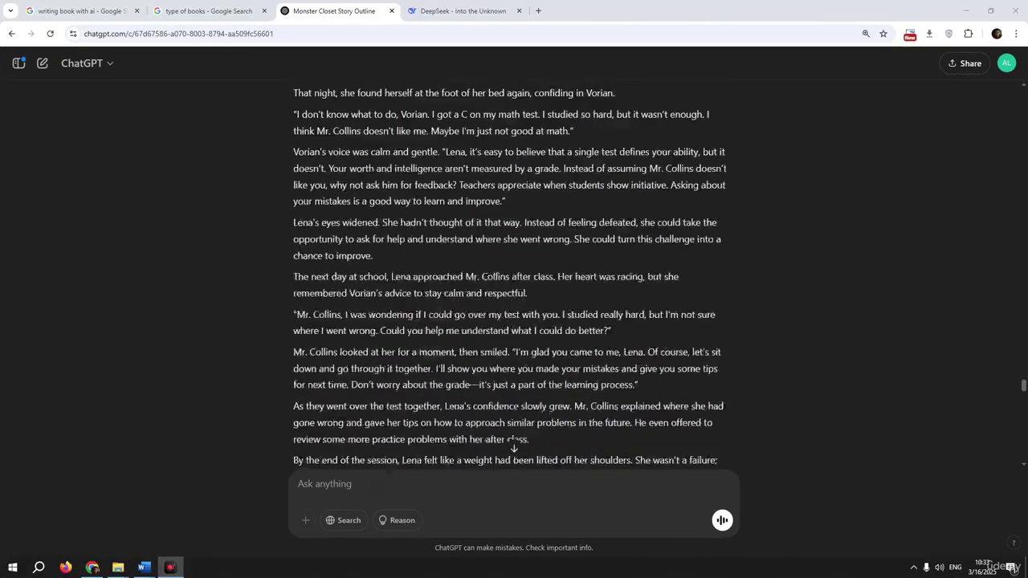
pyautogui.scroll(10, 318, 318)
pyautogui.scroll(-2, 319, 318)
pyautogui.moveTo(144, 567)
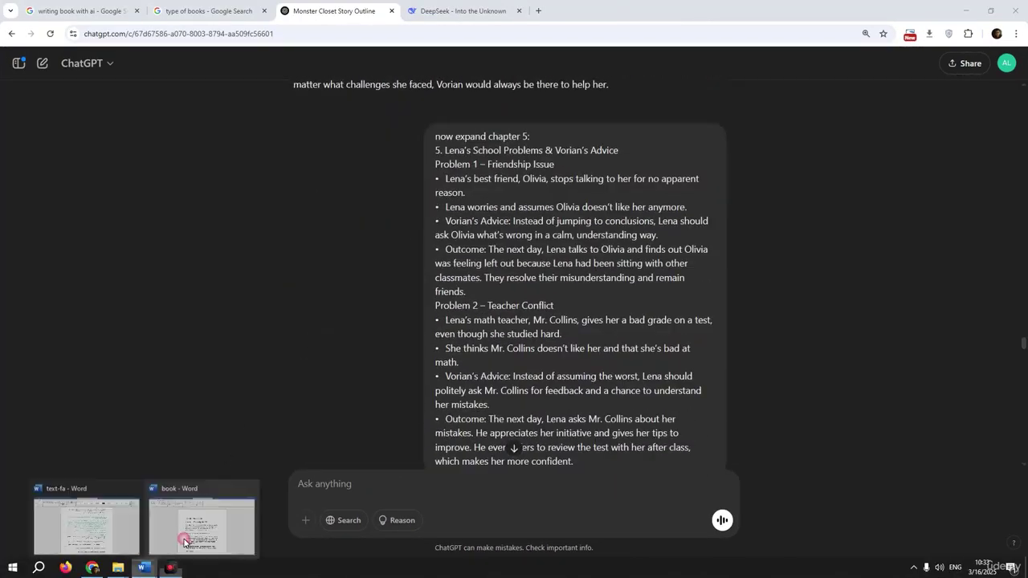
pyautogui.click(183, 542)
pyautogui.moveTo(1023, 112); pyautogui.dragTo(1023, 237)
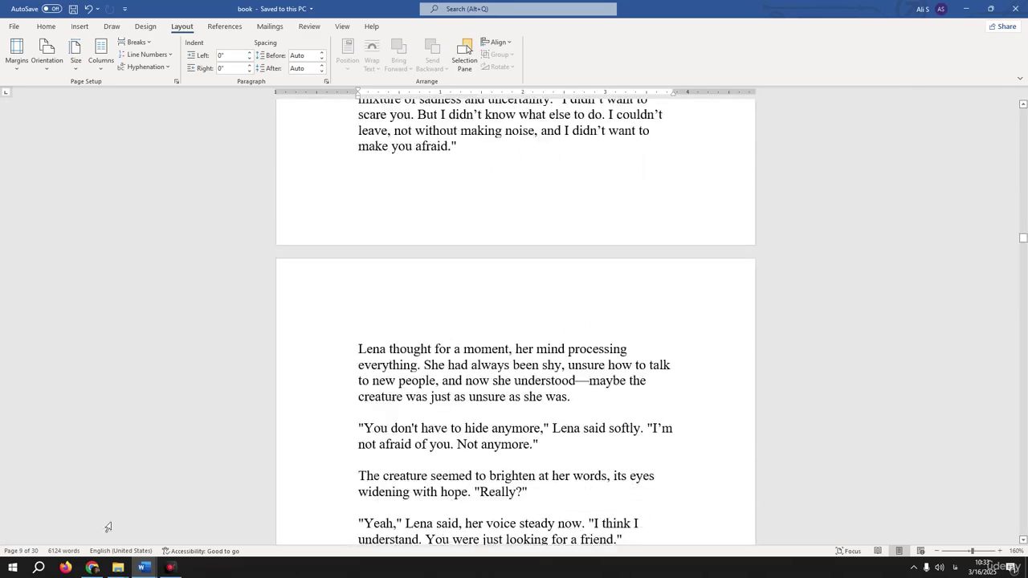
# - Write the ChatGPT prompt "This text is from a chapter of my book. Please generate a childlike image for it." and start a new line
pyautogui.click(92, 568)
pyautogui.write('This text is from a chapter of my book. Please generate a childlike image for it.')
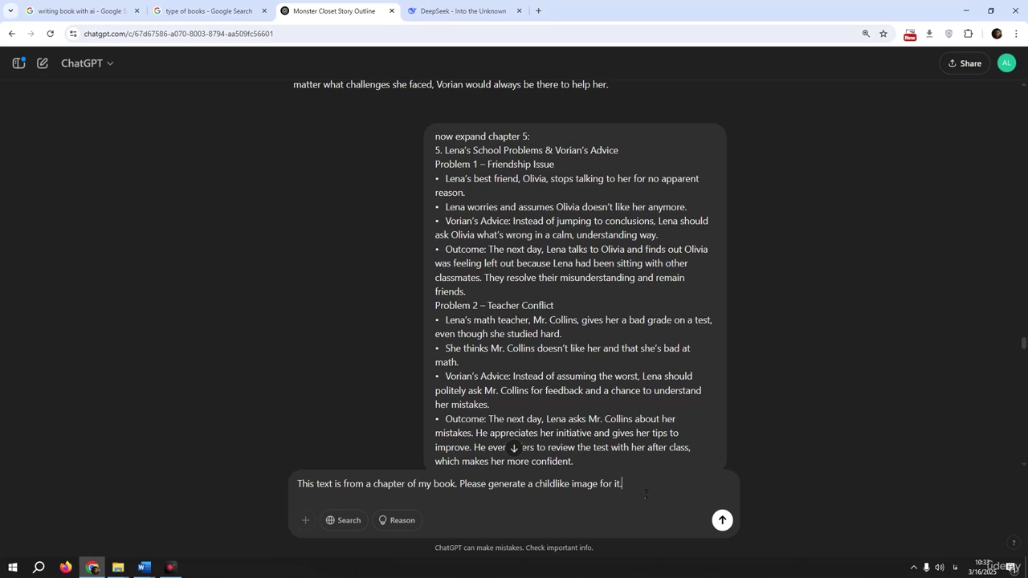
pyautogui.hotkey('shift', 'Return')
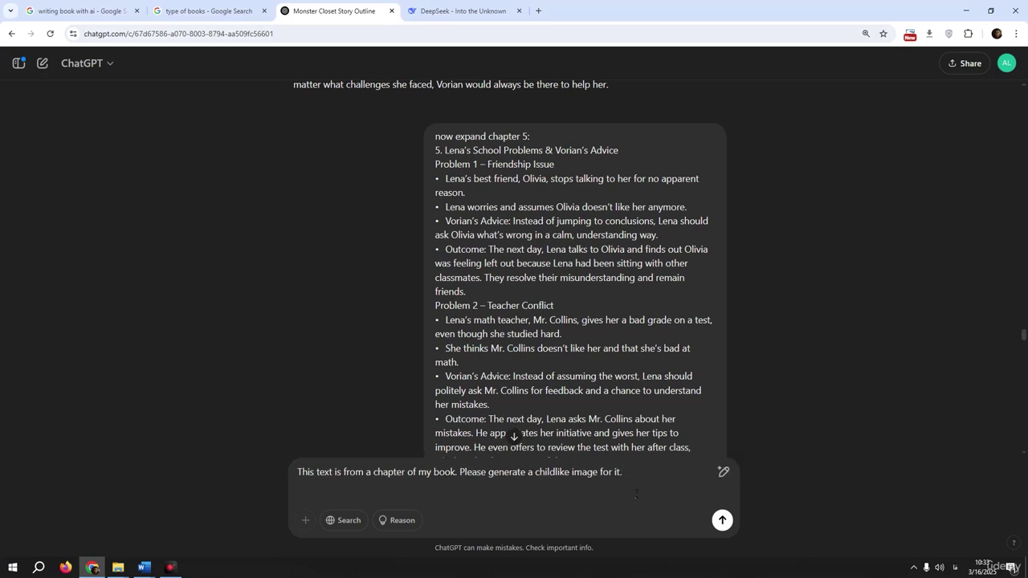
# - Copy the Chapter 2 text from the "book" Word document, add it to the image prompt in ChatGPT and send it
pyautogui.moveTo(144, 568)
pyautogui.click(184, 532)
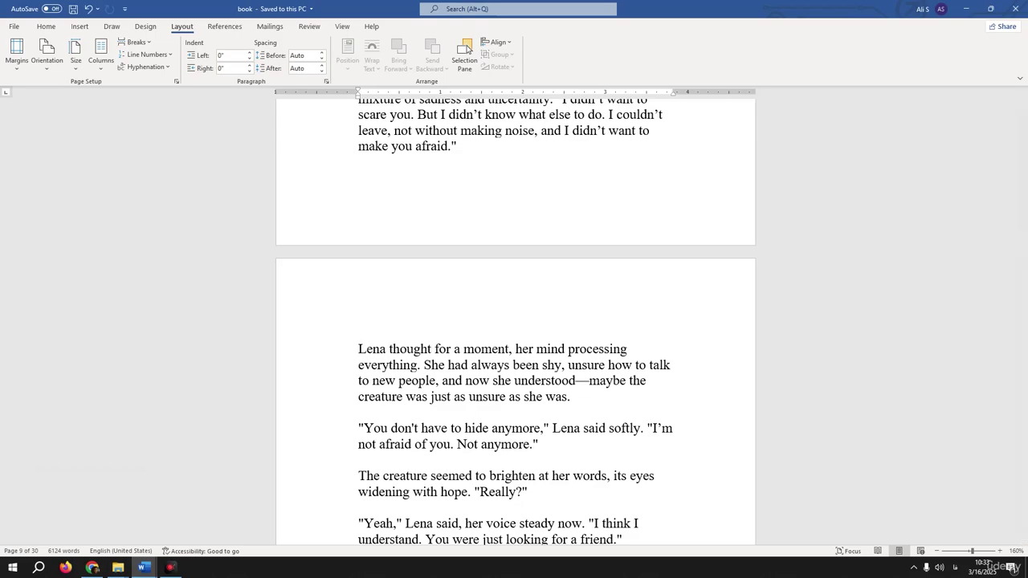
pyautogui.moveTo(1022, 232); pyautogui.dragTo(1022, 158)
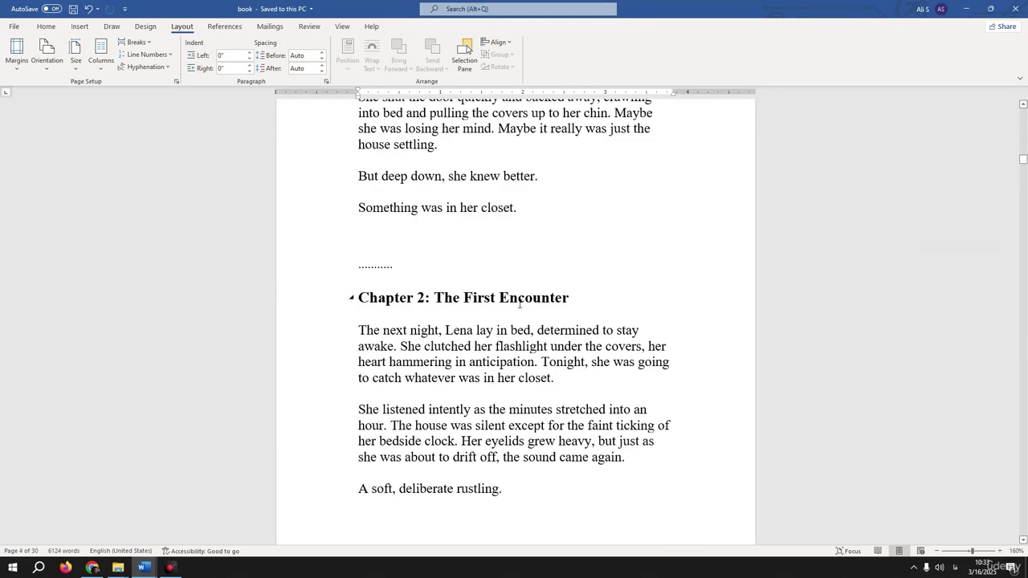
pyautogui.moveTo(518, 304); pyautogui.dragTo(176, 478)
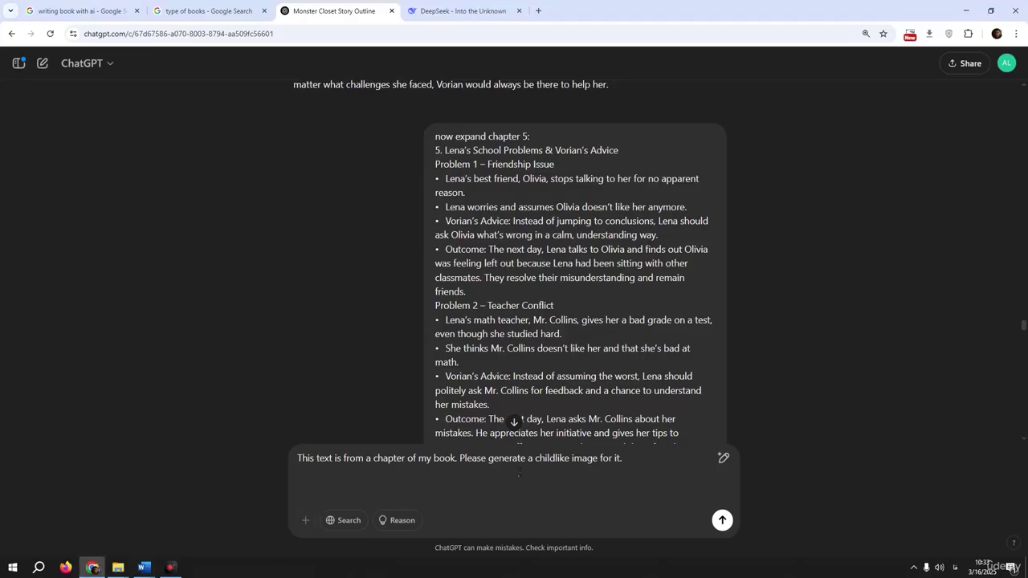
pyautogui.press('Return')
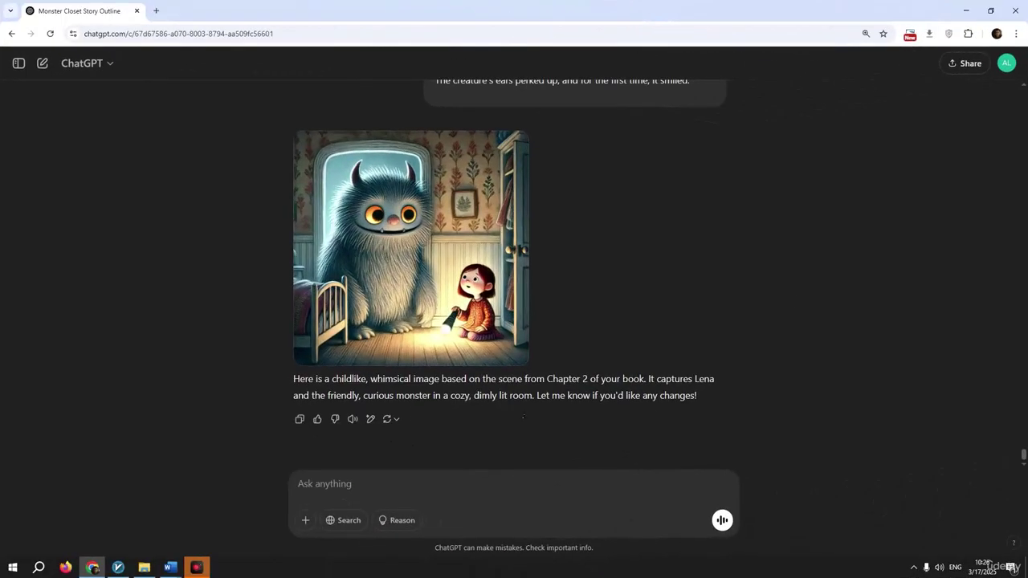
# - Paste and send a request for multiple-choice questions about the story with their correct answers
pyautogui.rightClick(373, 495)
pyautogui.click(420, 347)
pyautogui.press('Return')
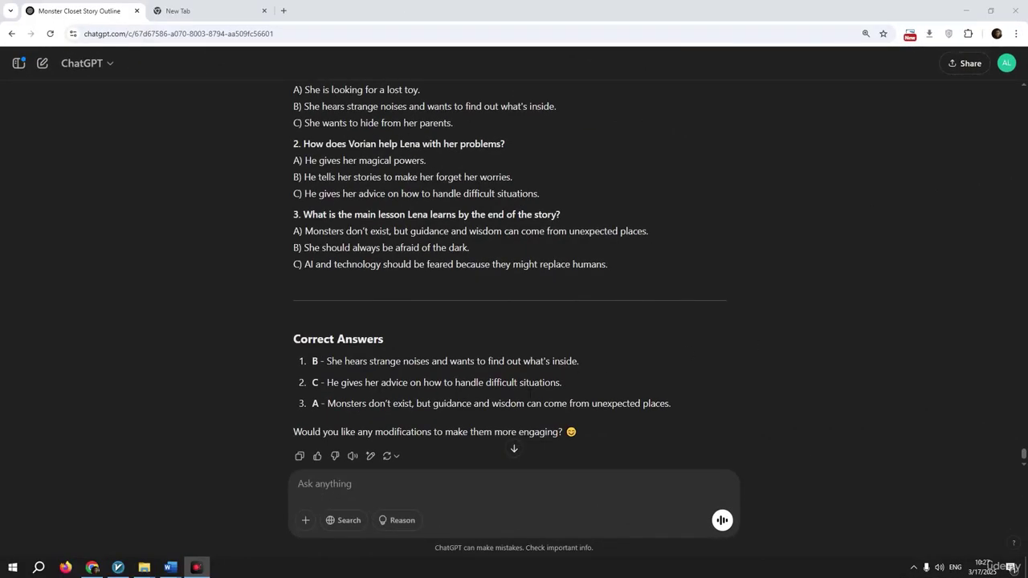
# - Send the request "Can you generate an image cover for this book? book will print in A5 size"
pyautogui.click(391, 506)
pyautogui.write('Can you generate an image cover for this book?')
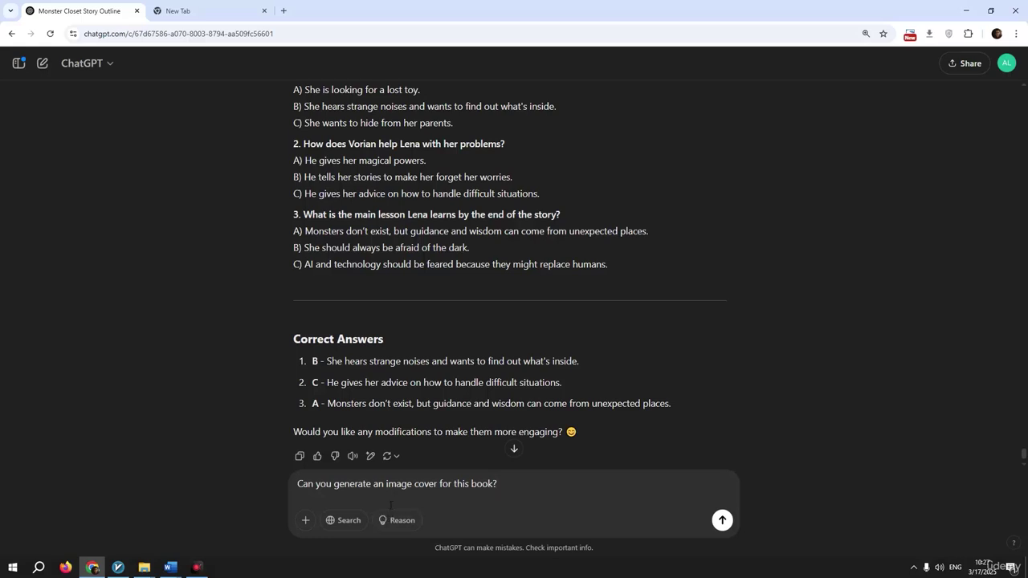
pyautogui.write('book will print in A5 size')
pyautogui.press('Return')
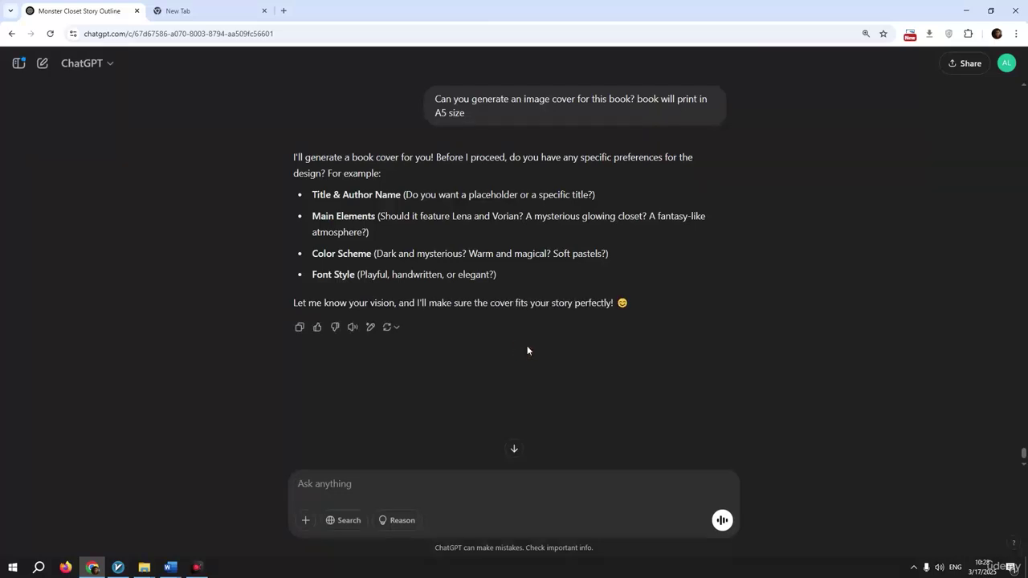
# - Copy the four cover preference questions into the reply and shorten the Title & Author Name answer to "a placeholder"
pyautogui.moveTo(519, 280); pyautogui.dragTo(359, 486)
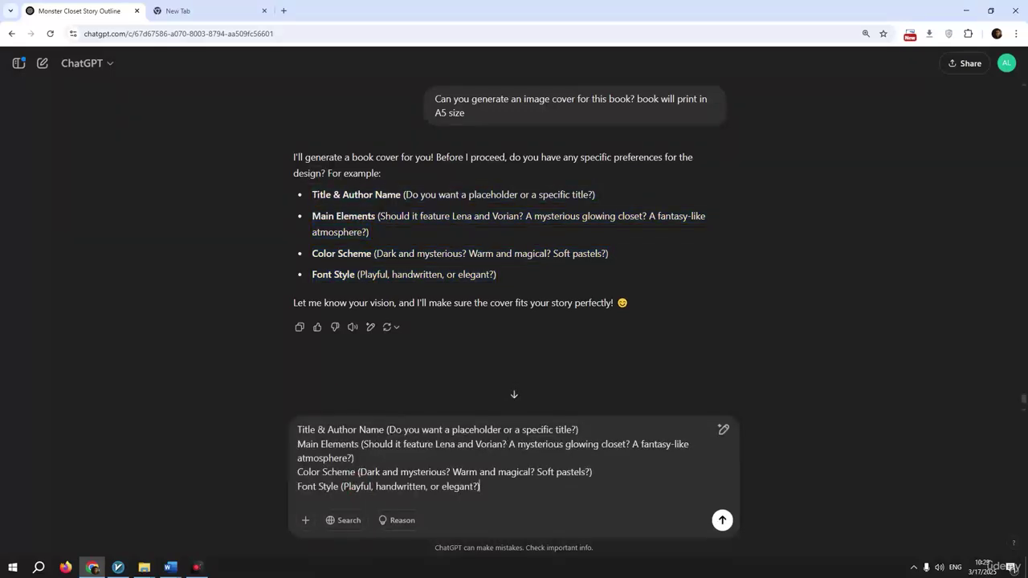
pyautogui.moveTo(442, 430); pyautogui.dragTo(387, 430)
pyautogui.press('BackSpace')
pyautogui.moveTo(523, 430); pyautogui.dragTo(448, 429)
pyautogui.press('BackSpace')
pyautogui.press('BackSpace')
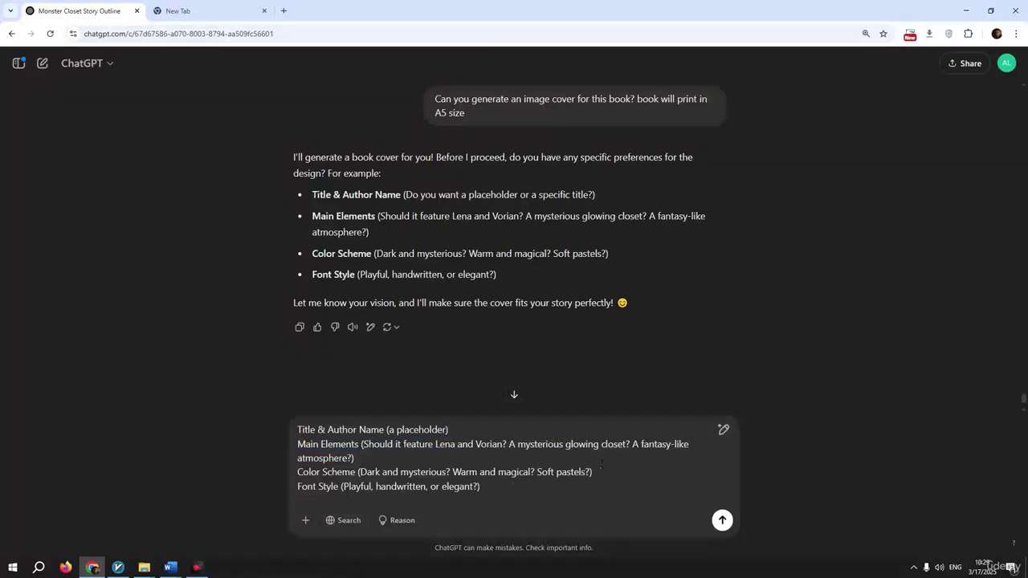
# - Shorten the Main Elements answer to "A mysterious glowing closet" and the Color Scheme answer to "Soft pastels"
pyautogui.moveTo(509, 444); pyautogui.dragTo(365, 444)
pyautogui.press('BackSpace')
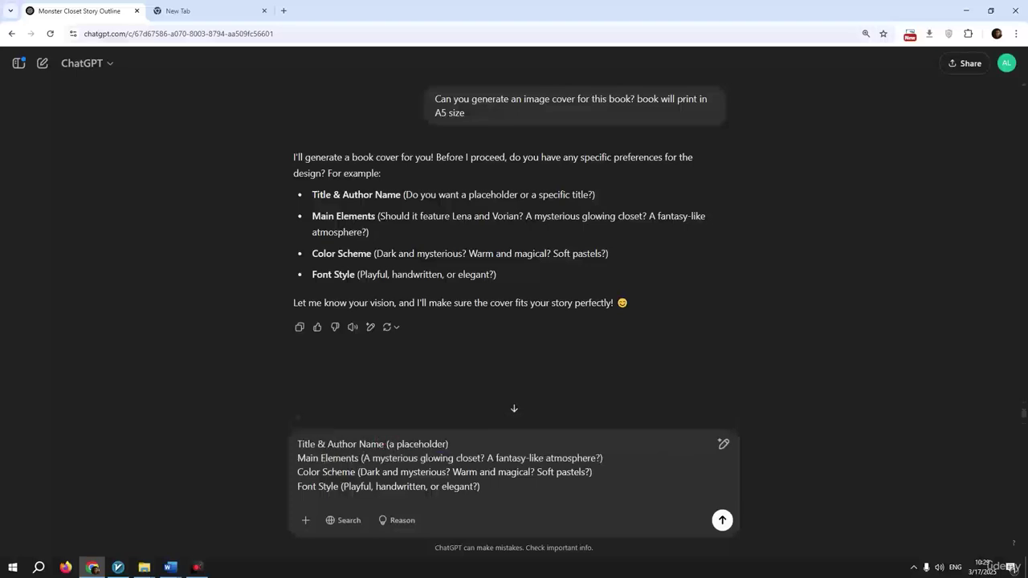
pyautogui.moveTo(480, 459); pyautogui.dragTo(602, 458)
pyautogui.press('BackSpace')
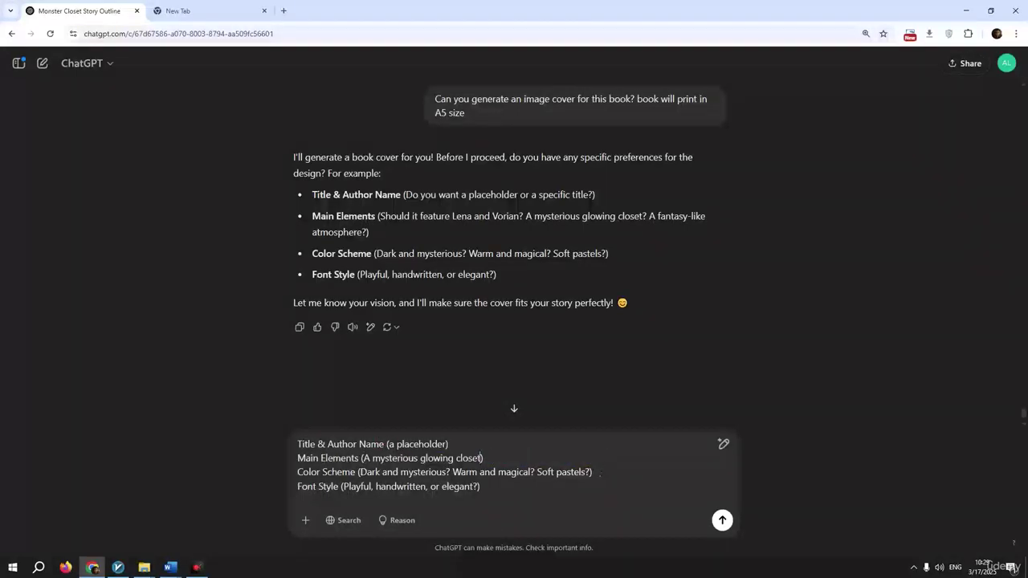
pyautogui.moveTo(537, 472); pyautogui.dragTo(360, 472)
pyautogui.press('BackSpace')
pyautogui.click(410, 472)
pyautogui.press('BackSpace')
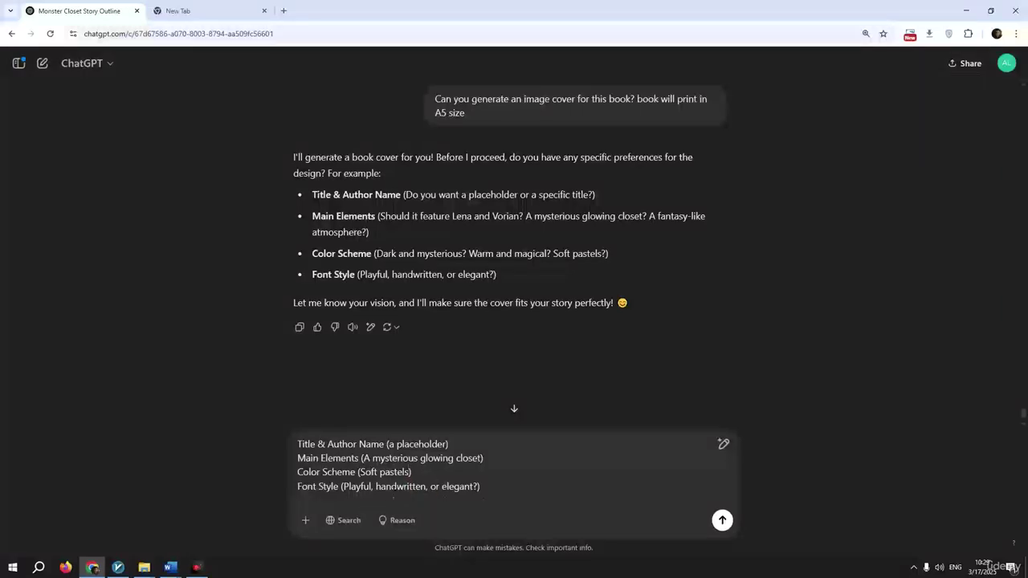
# - Shorten the Font Style answer to "Playful" and send the cover preferences
pyautogui.moveTo(376, 487); pyautogui.dragTo(477, 487)
pyautogui.press('BackSpace')
pyautogui.press('BackSpace')
pyautogui.press('BackSpace')
pyautogui.click(722, 520)
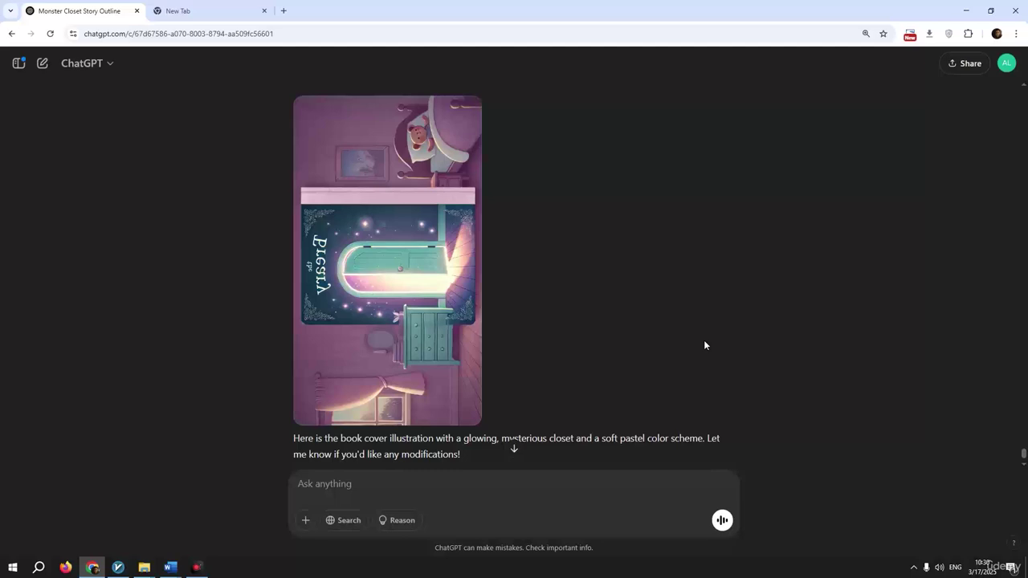
# - Send the cover correction "i need it vertical-A5- and don't mirror"
pyautogui.click(426, 501)
pyautogui.write('i need it vertical-A5')
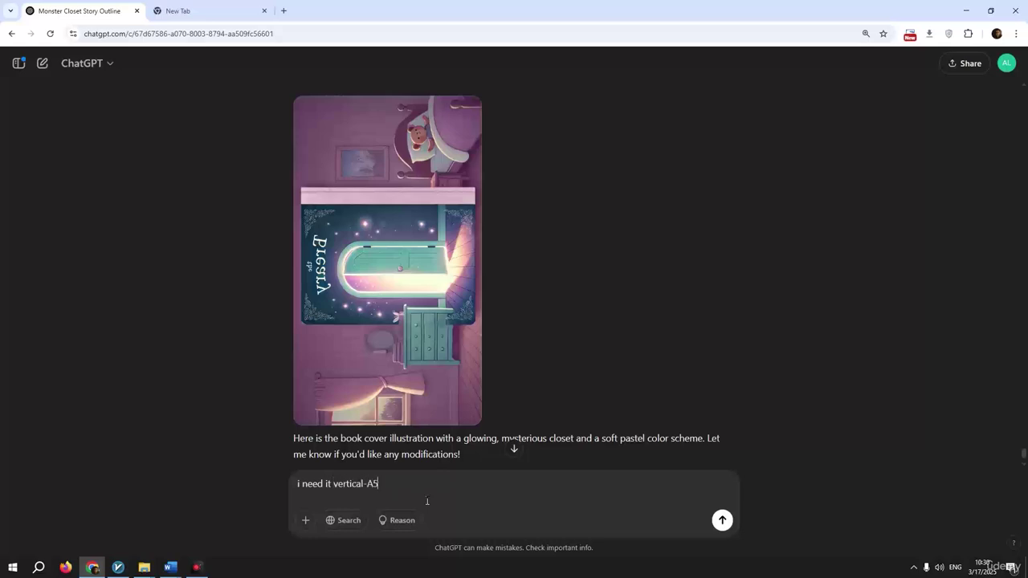
pyautogui.write("- and don't mirror")
pyautogui.press('Return')
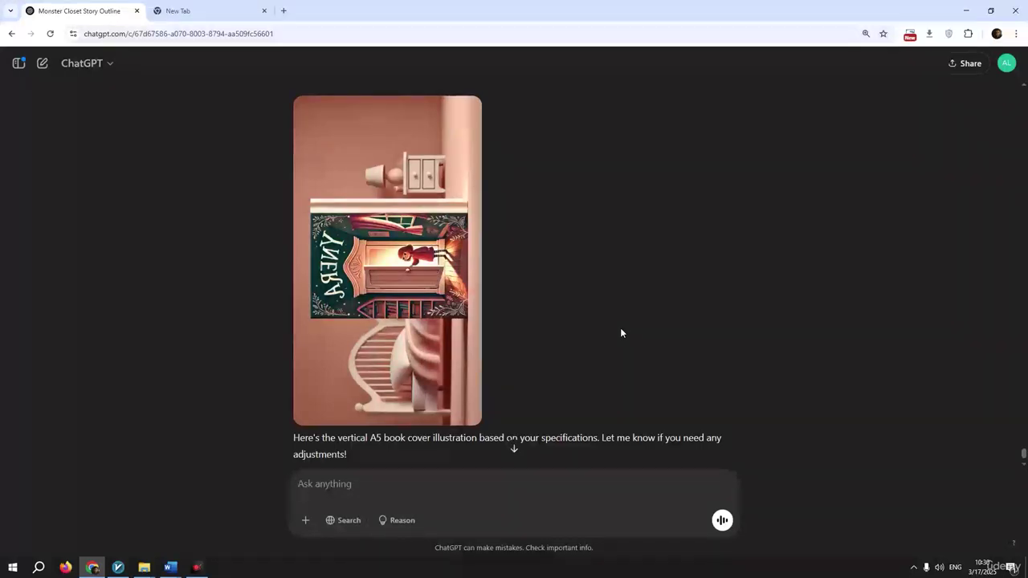
# - Send the follow-up "you should rotate the content" to have the cover regenerated
pyautogui.write('you should rotate the ')
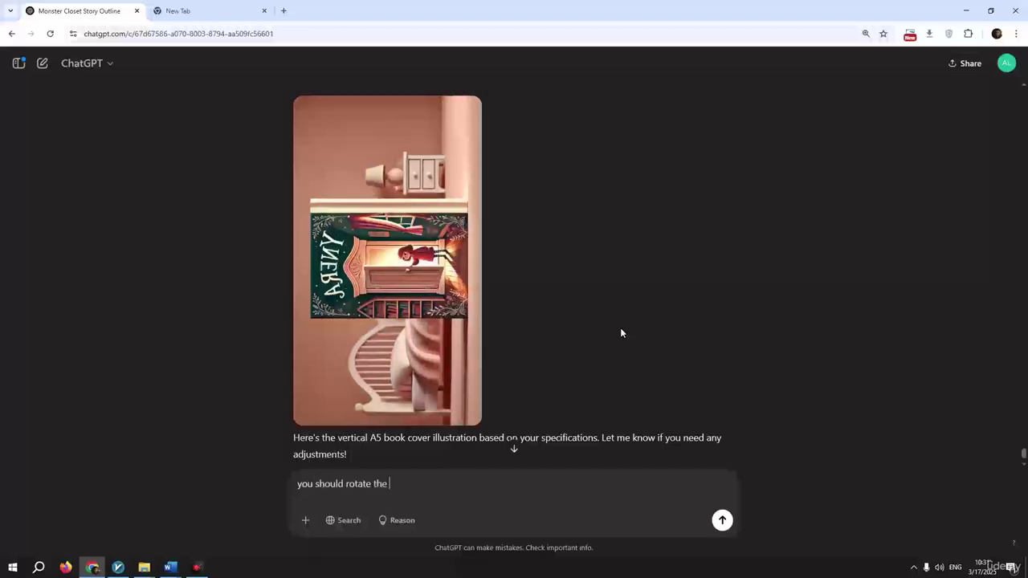
pyautogui.write('content')
pyautogui.press('Return')
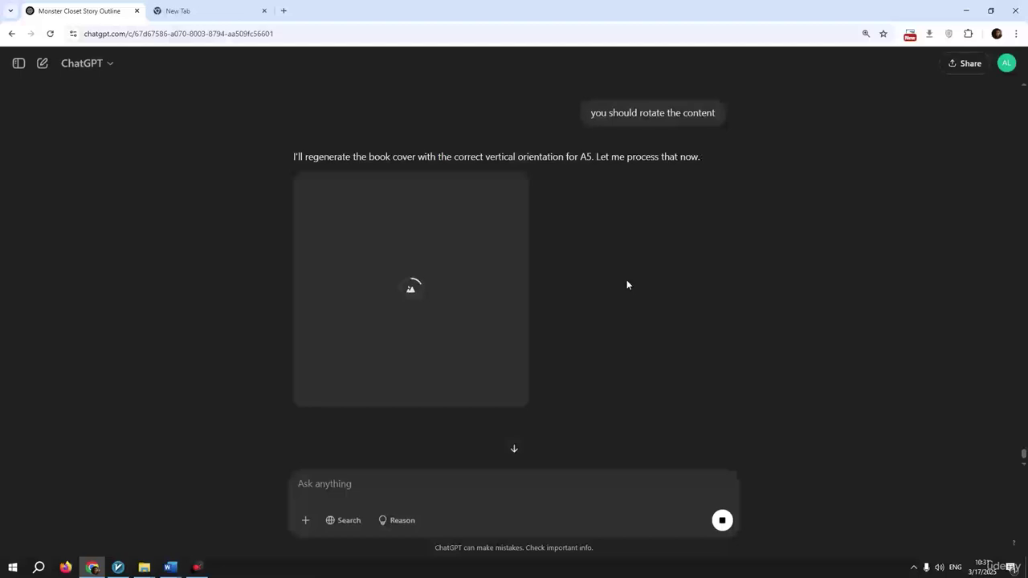